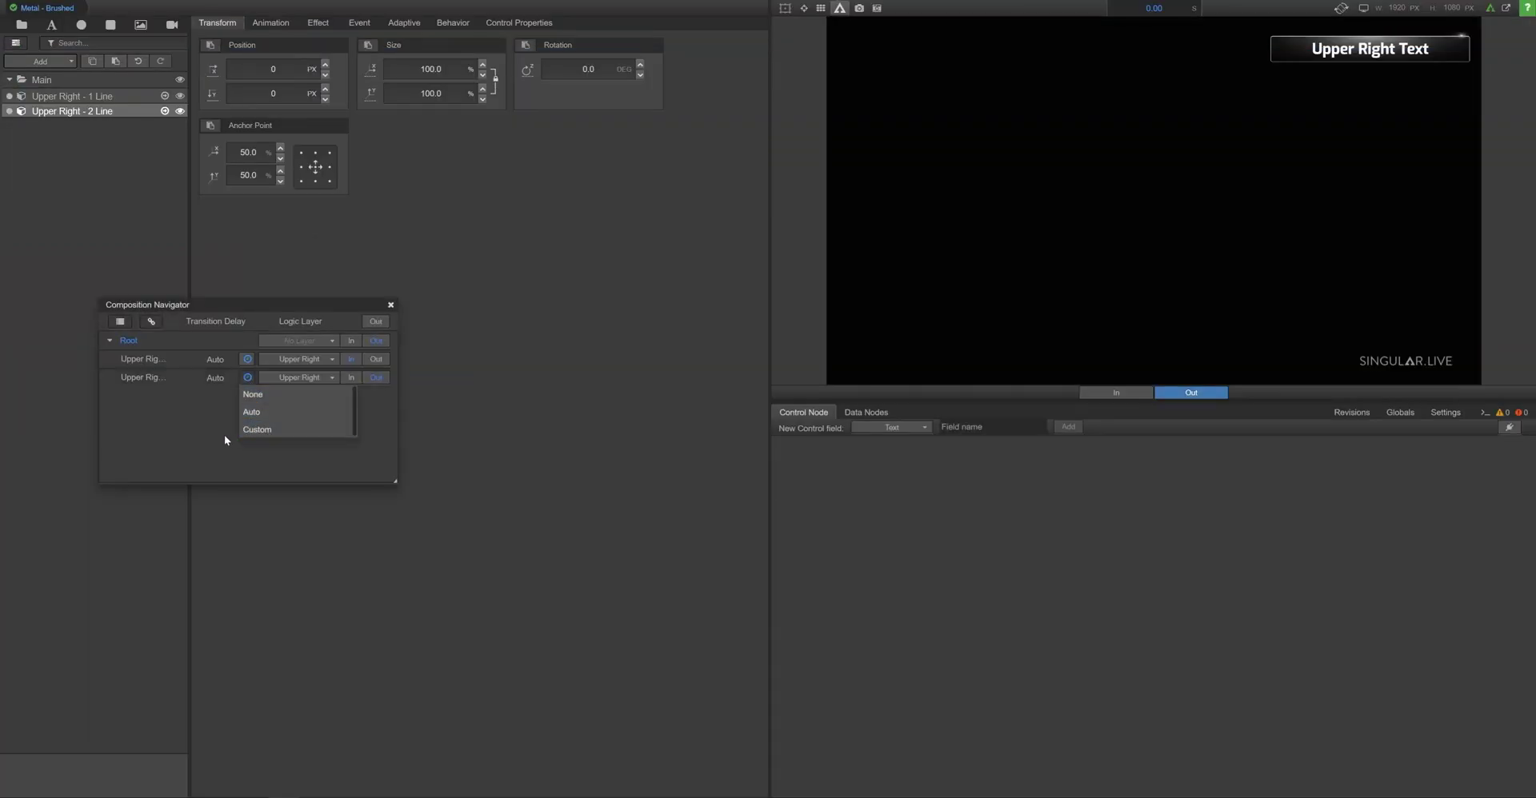
# Leave the two-line overlay's delay at Auto and swap the two Upper Right overlays in the preview
pyautogui.click(236, 442)
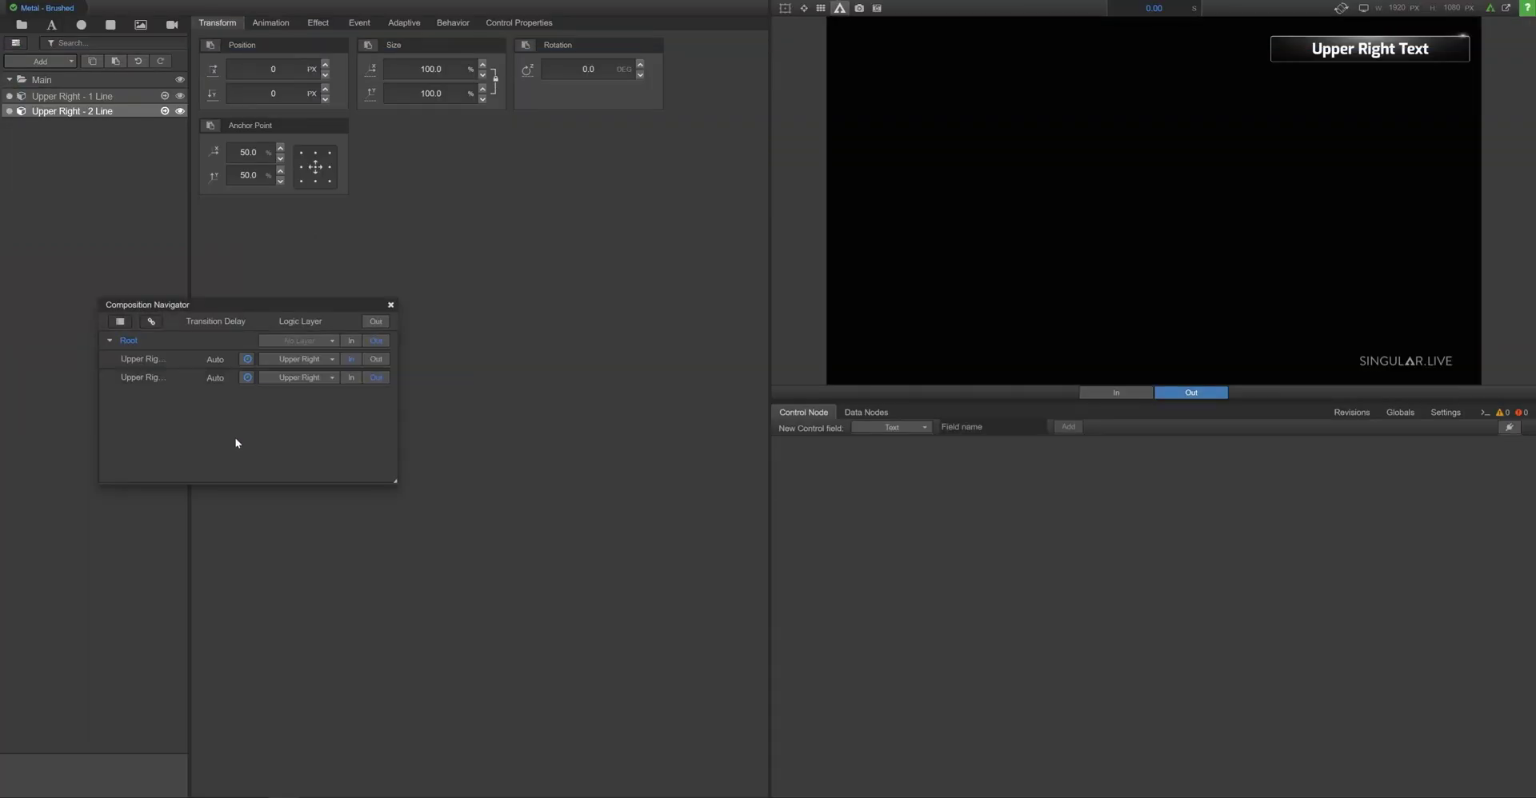
pyautogui.click(356, 381)
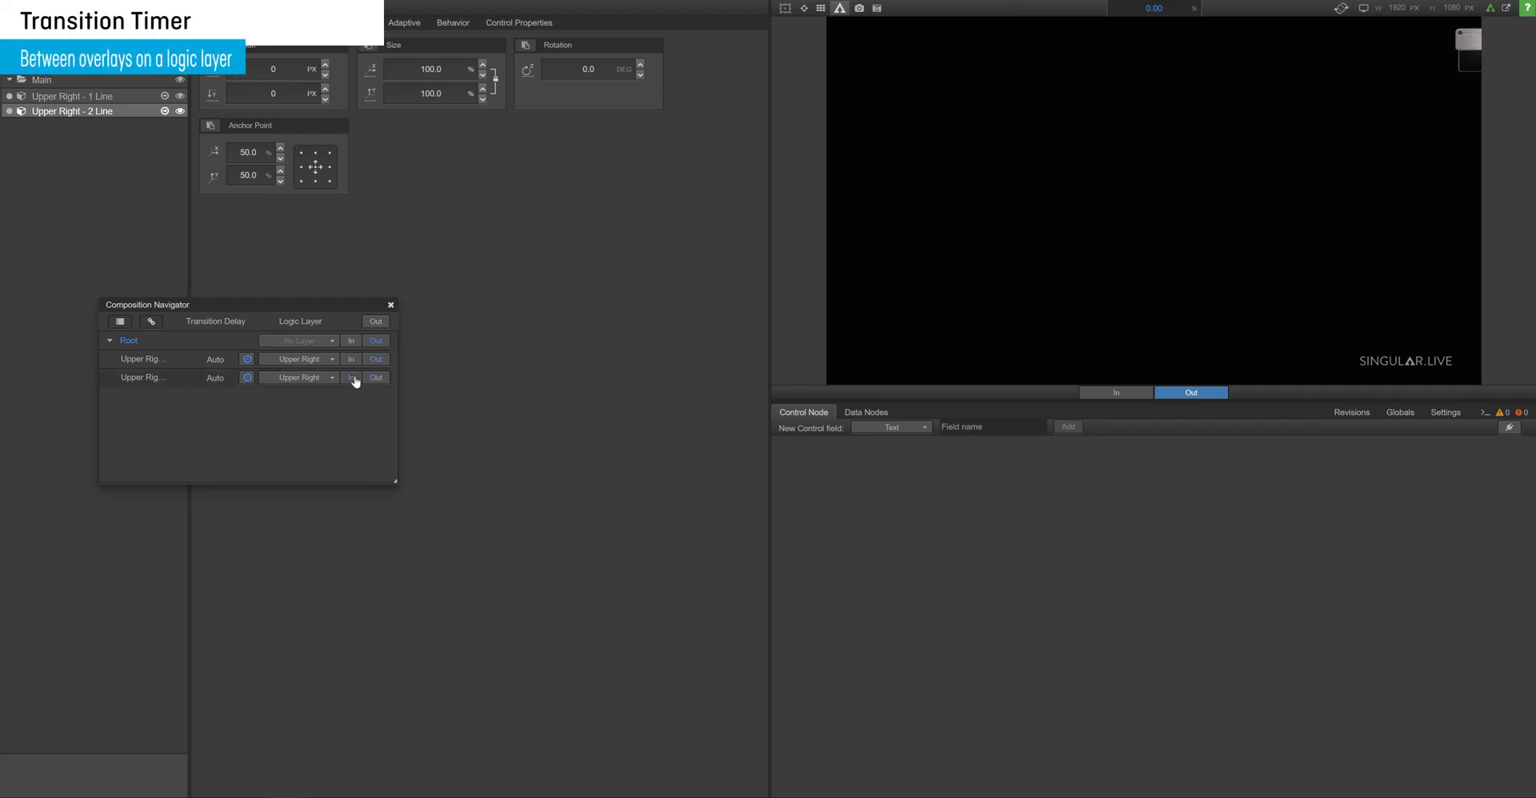
pyautogui.click(354, 362)
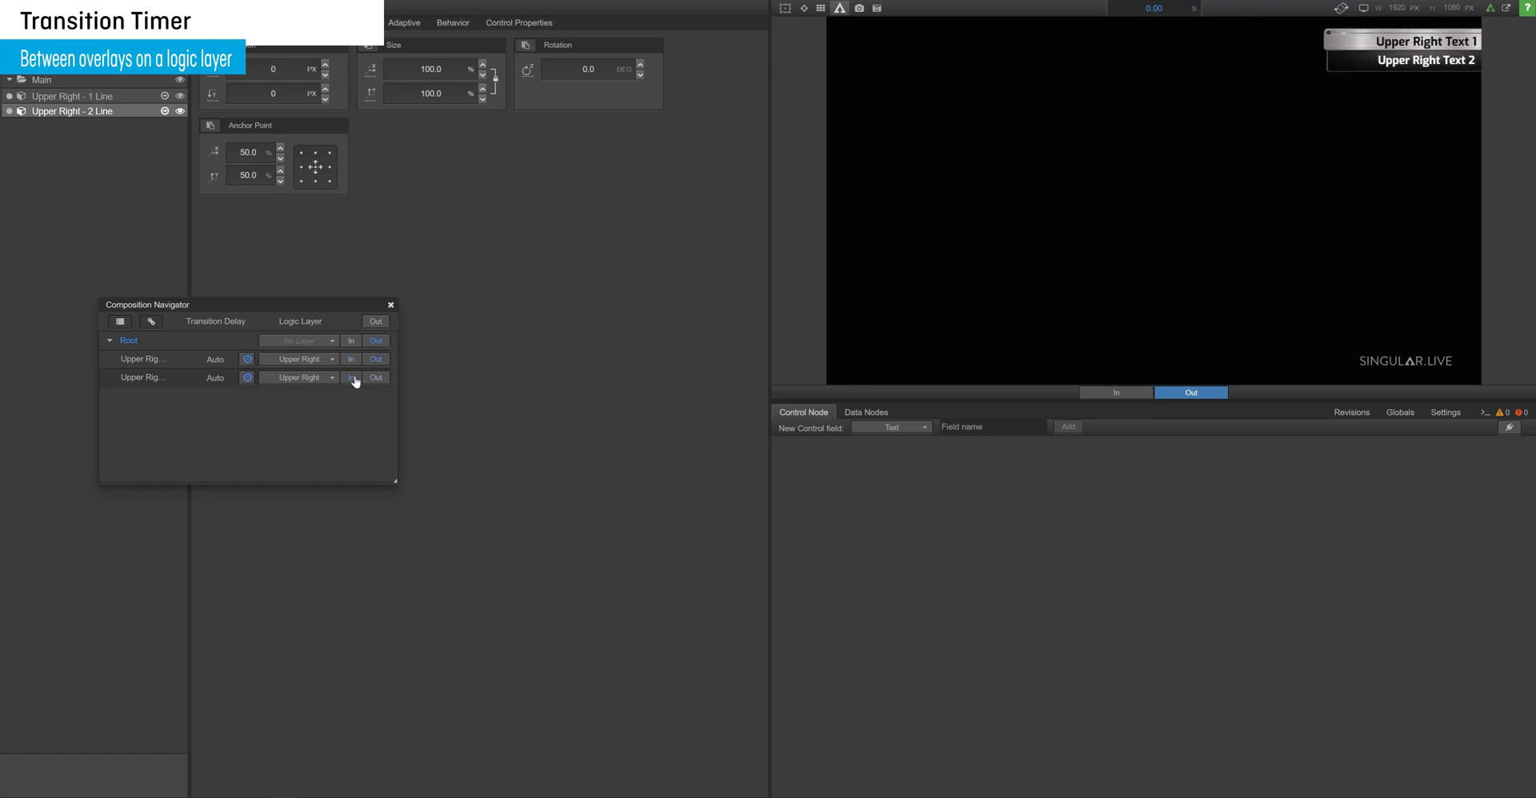
pyautogui.click(351, 360)
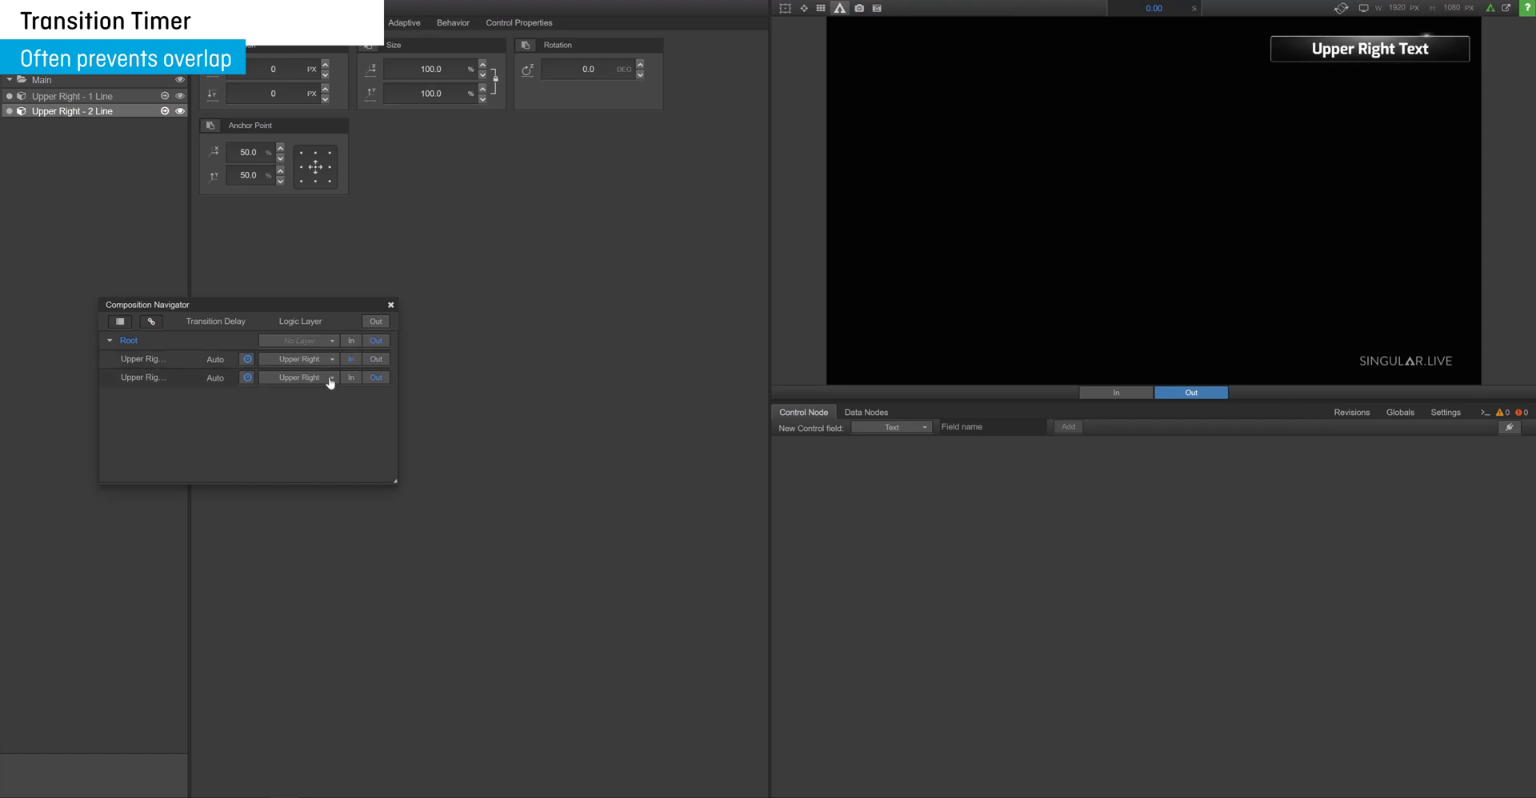
pyautogui.click(350, 377)
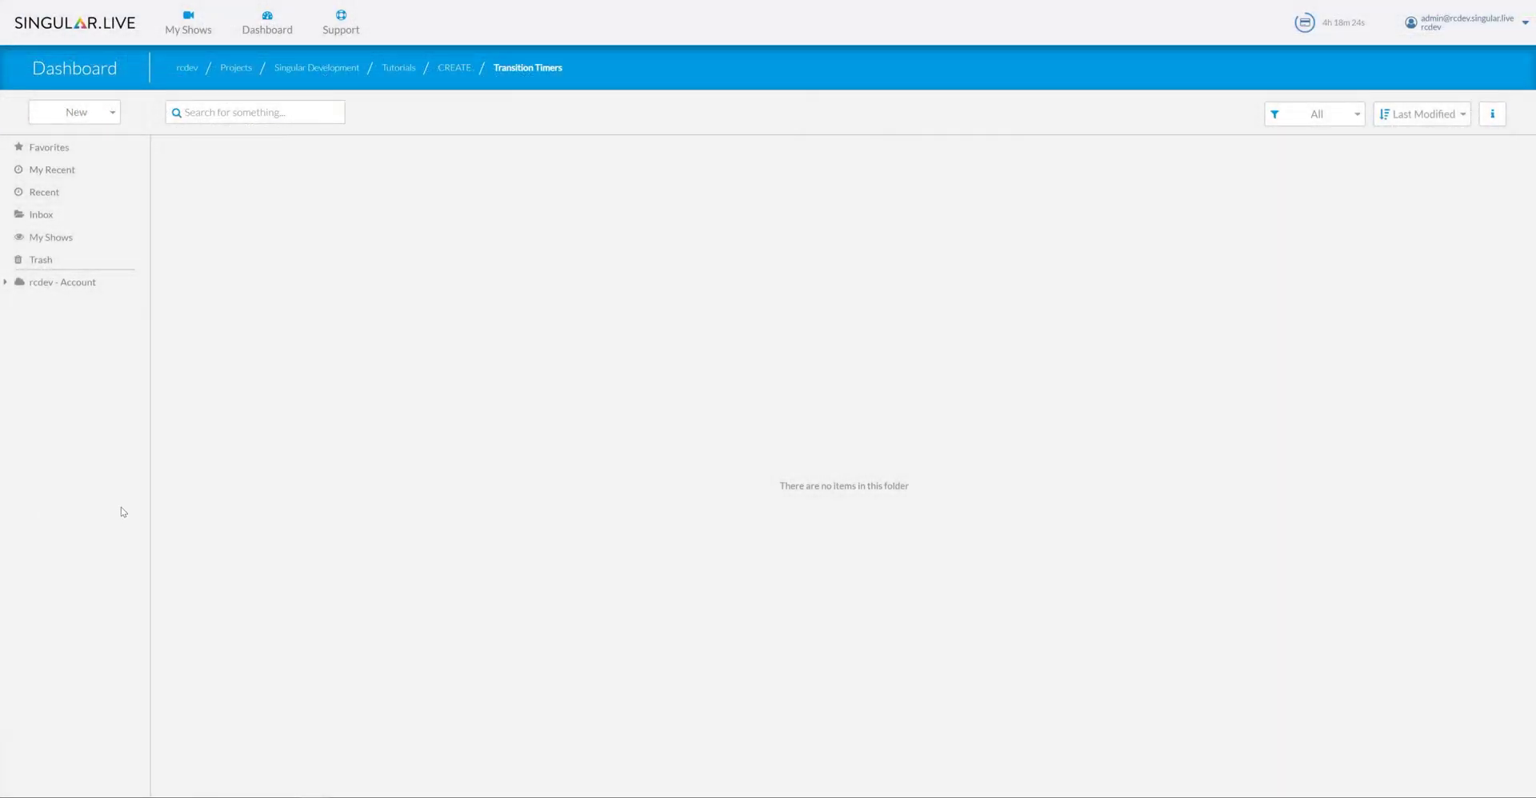
# Download the Metal template from Singular Market into the Transition Timers folder
pyautogui.click(112, 116)
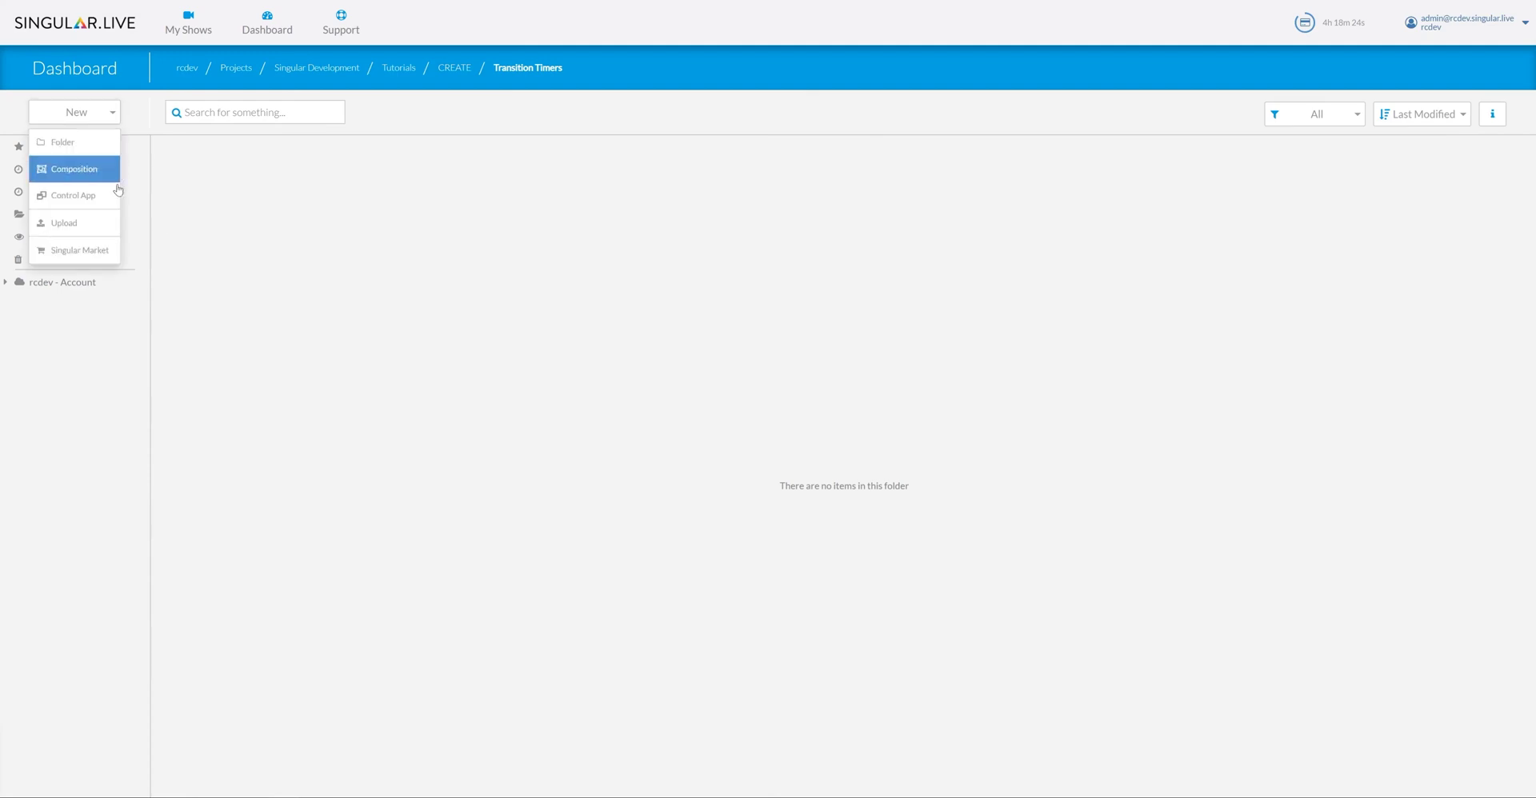
pyautogui.click(110, 251)
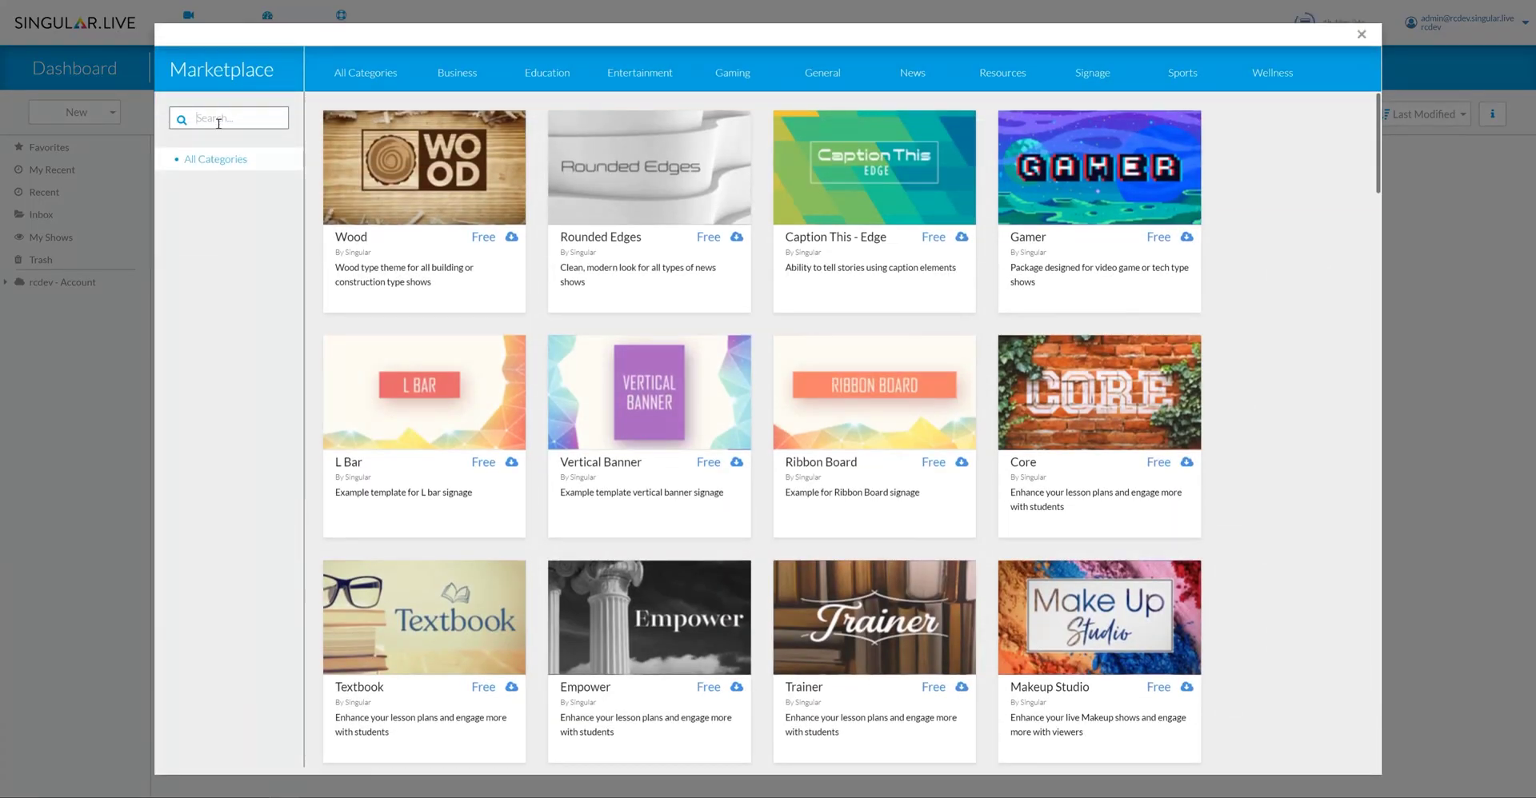
pyautogui.write('metal')
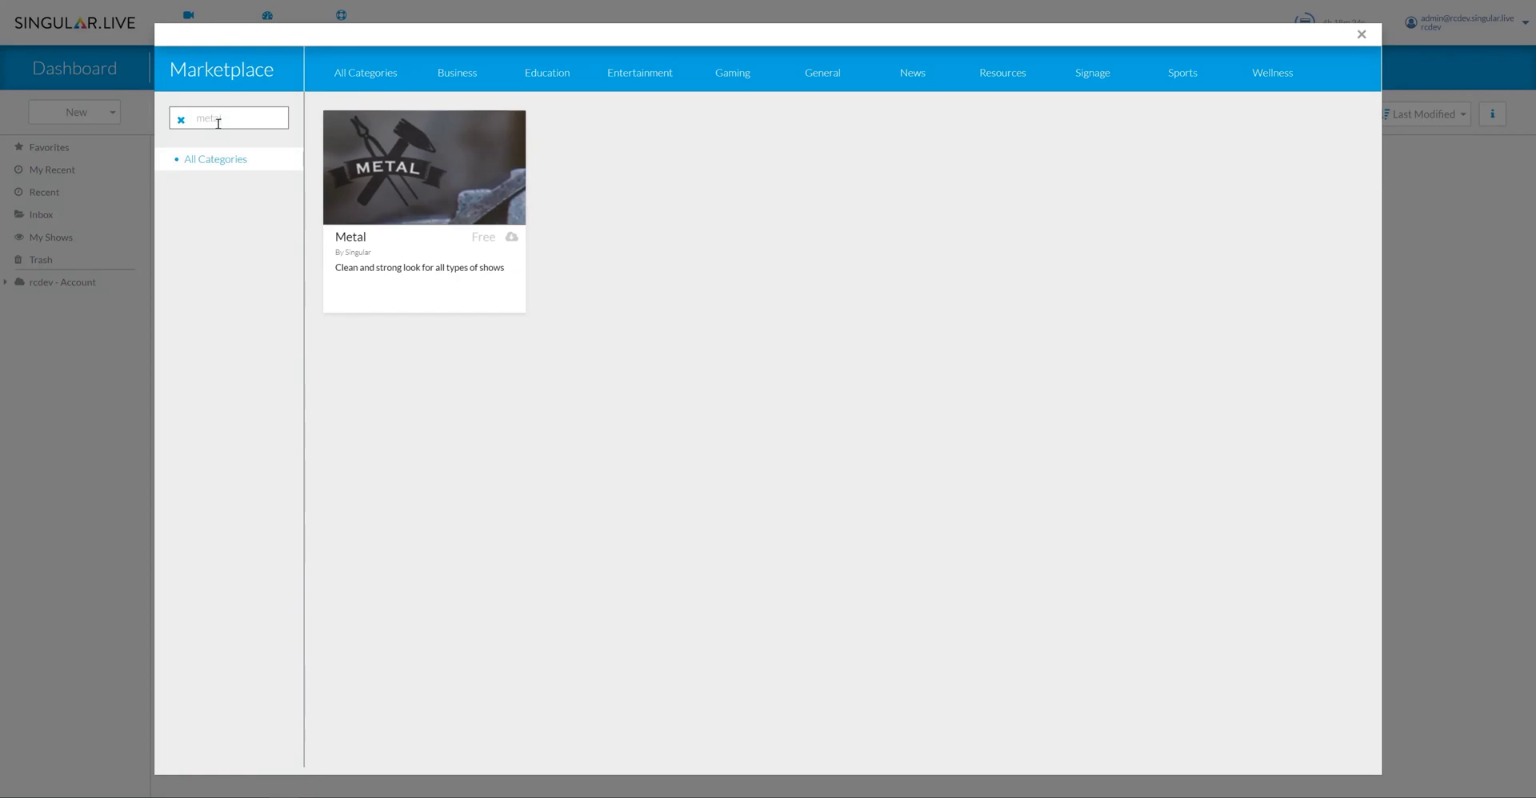
pyautogui.click(512, 237)
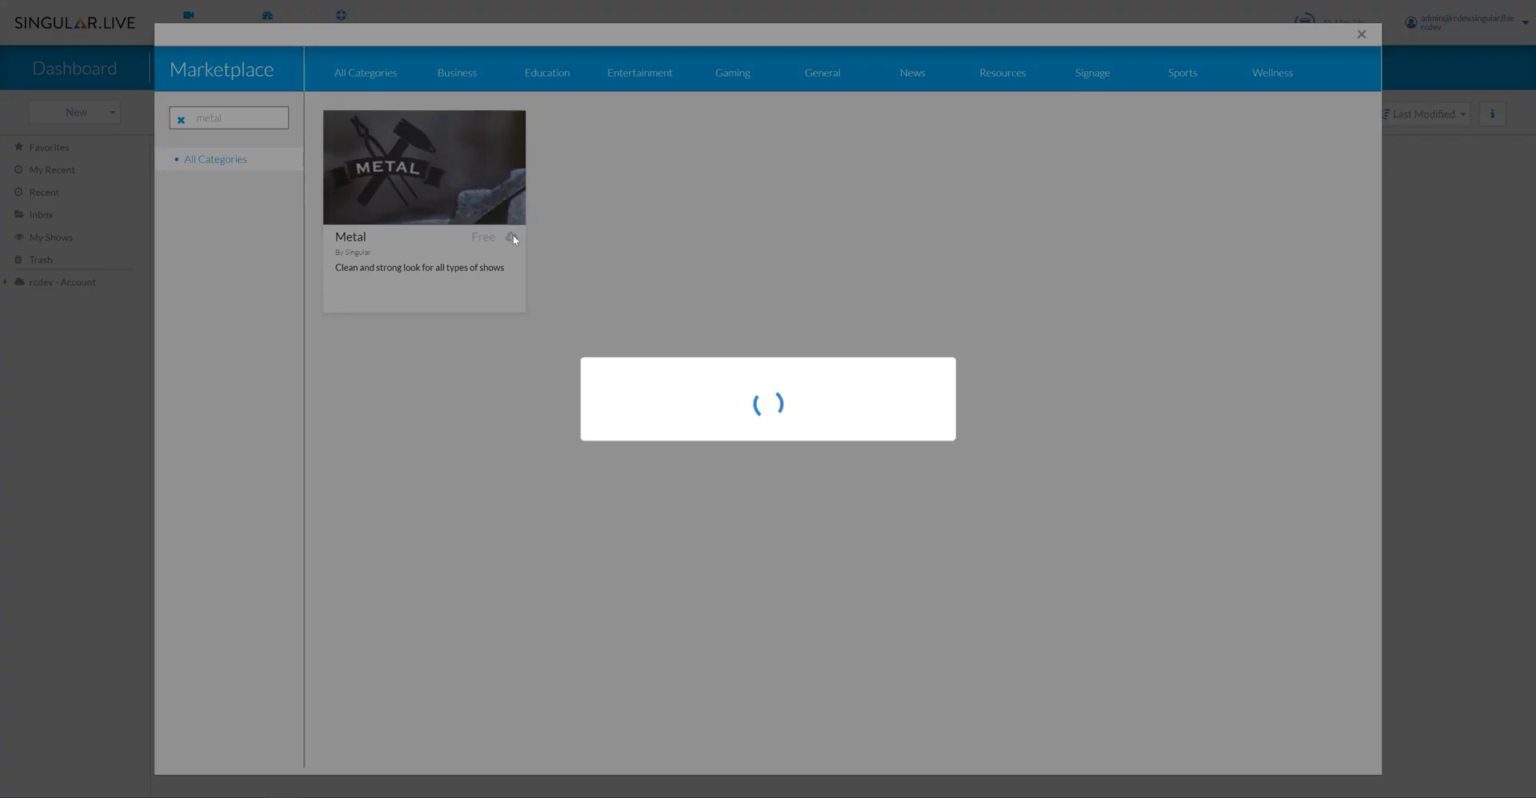
pyautogui.click(774, 483)
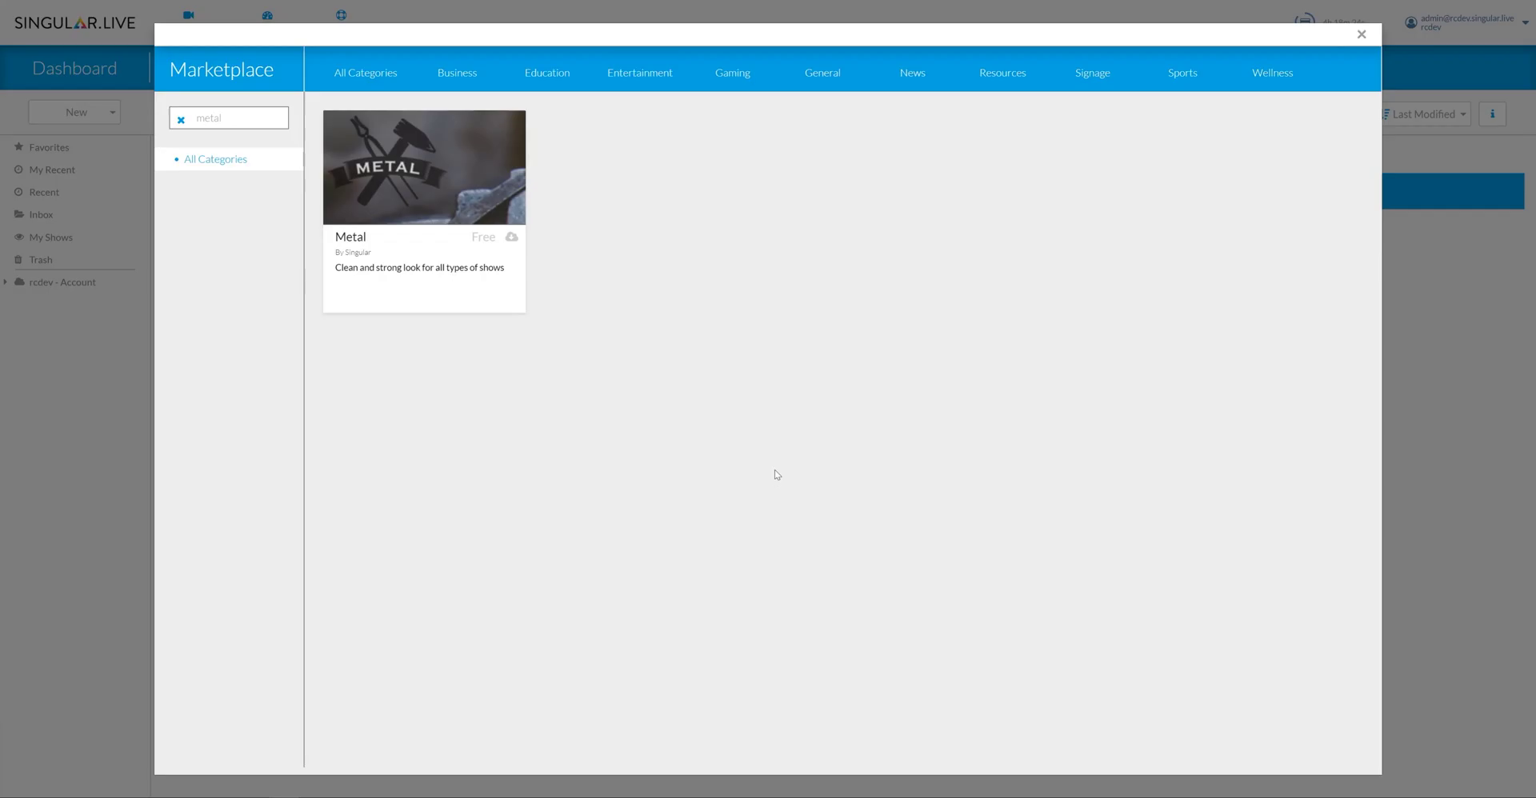
pyautogui.click(1360, 35)
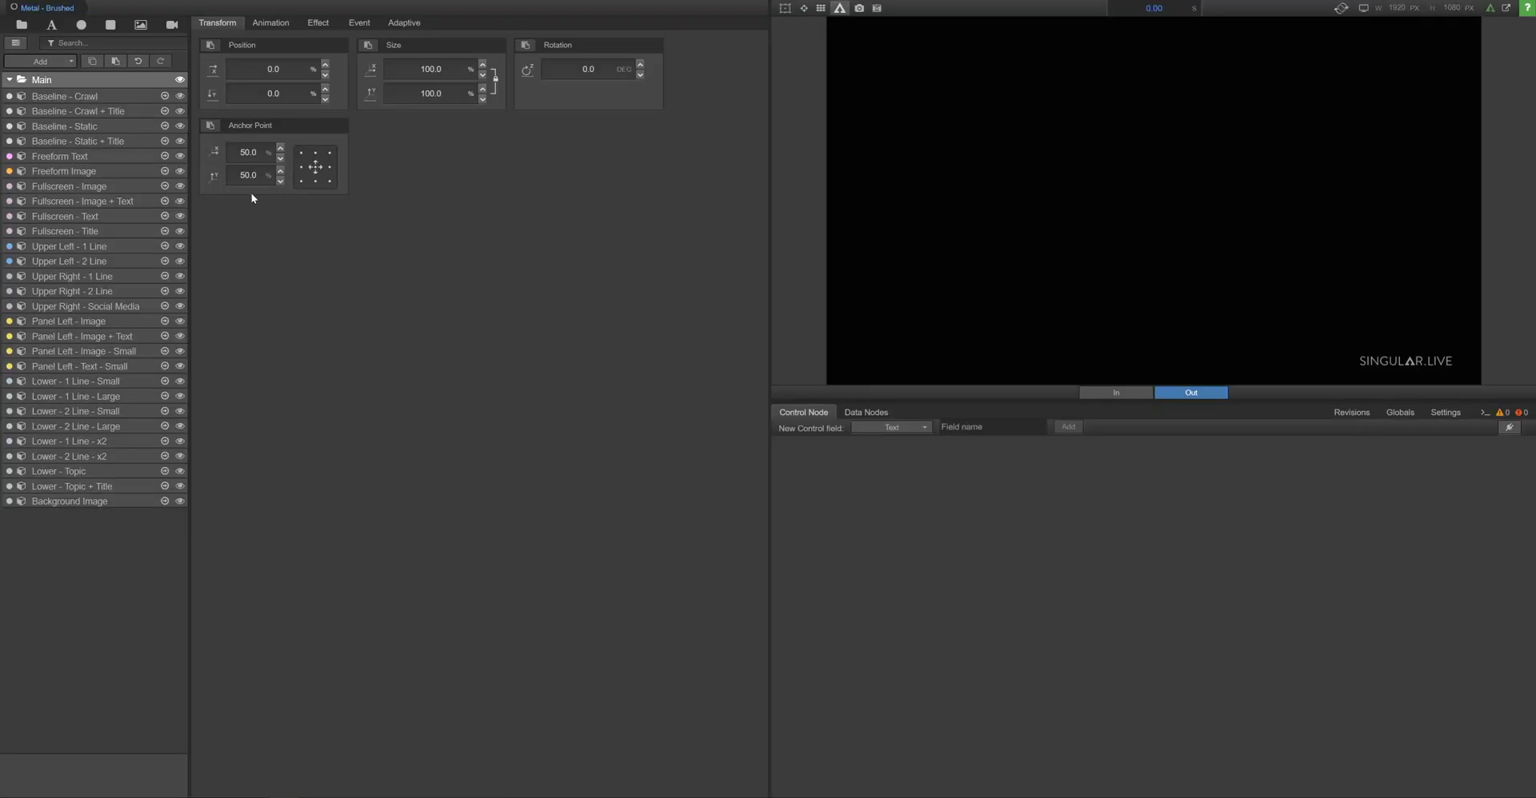
# Delete every Metal - Brushed subcomposition except Upper Right - 1 Line and Upper Right - 2 Line
pyautogui.click(120, 95)
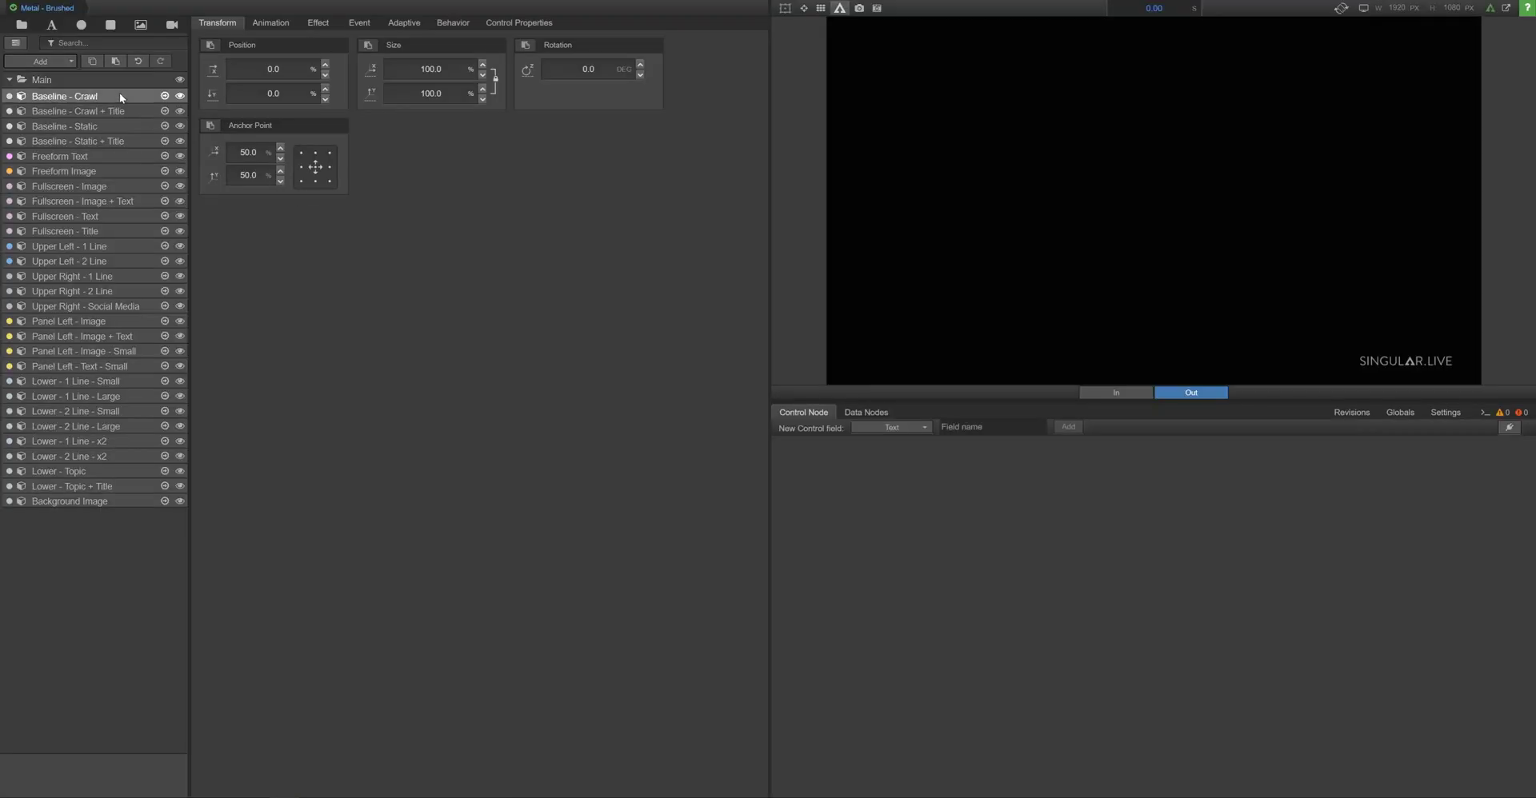
pyautogui.press('Delete')
pyautogui.press('Delete')
pyautogui.press('Delete')
pyautogui.press('Delete')
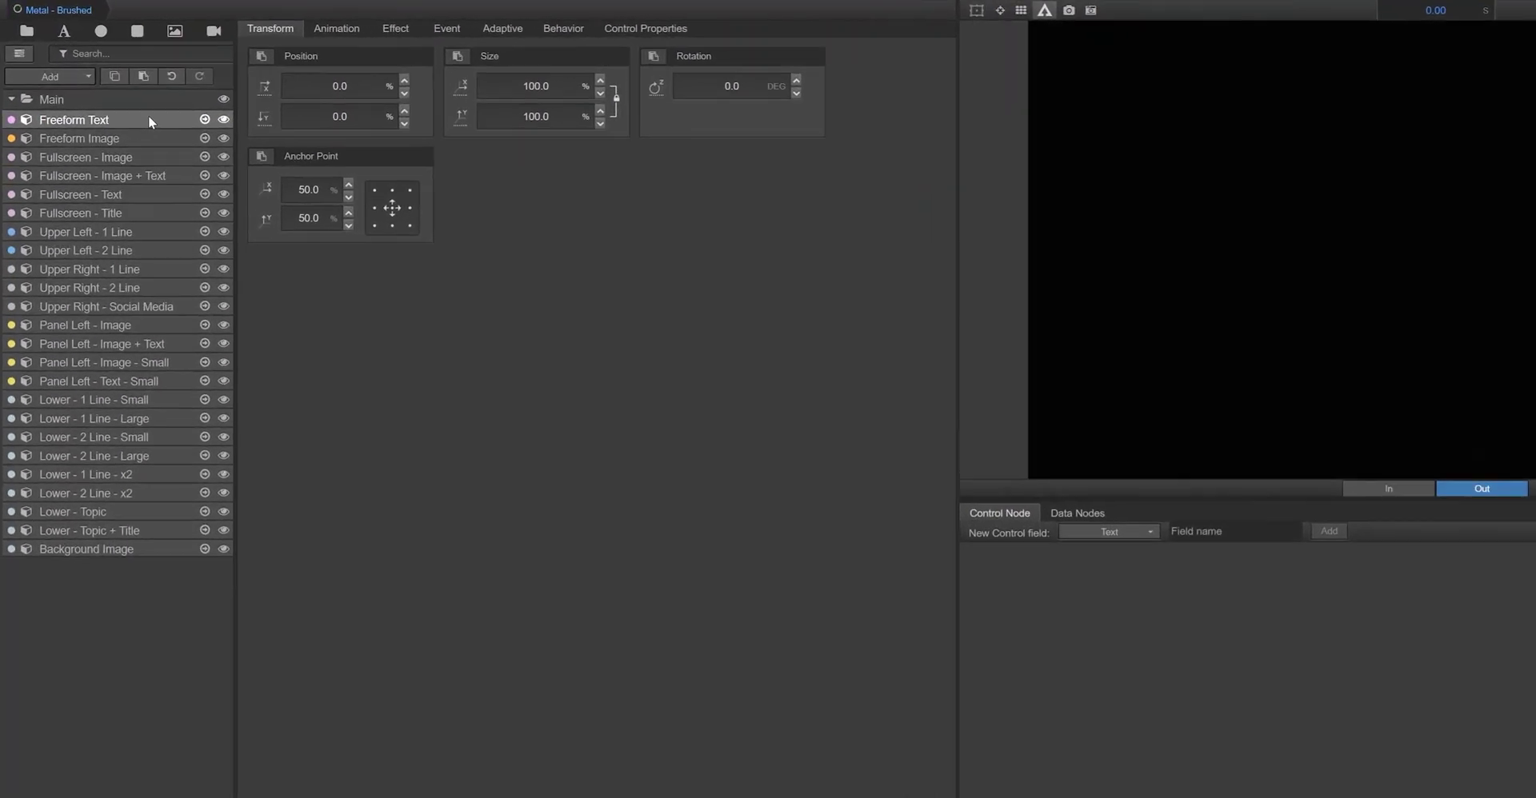
pyautogui.press('Delete')
pyautogui.press('Delete')
pyautogui.press('Delete')
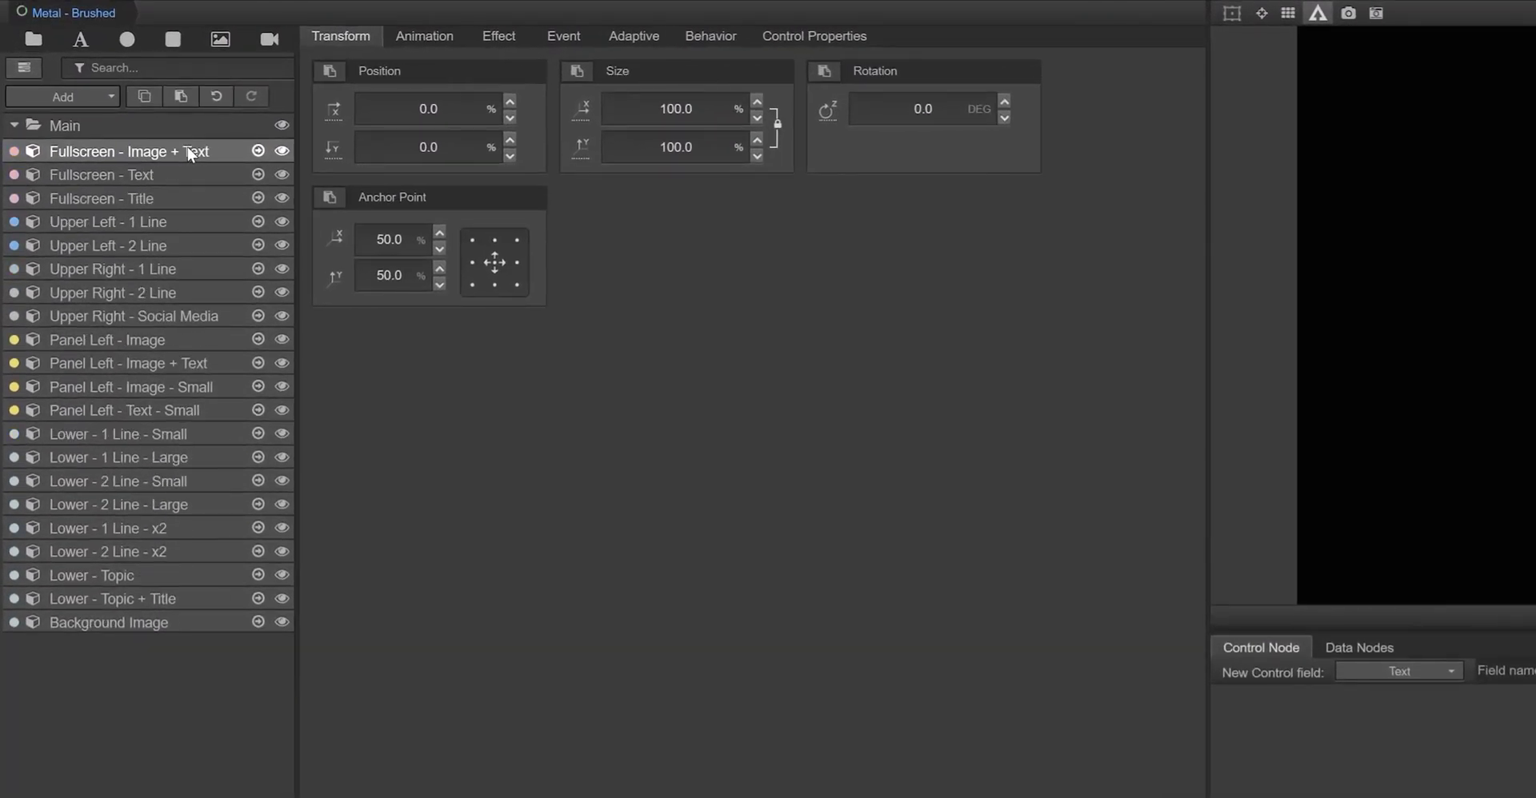
pyautogui.press('Delete')
pyautogui.press('Delete')
pyautogui.press('Delete')
pyautogui.press('Delete')
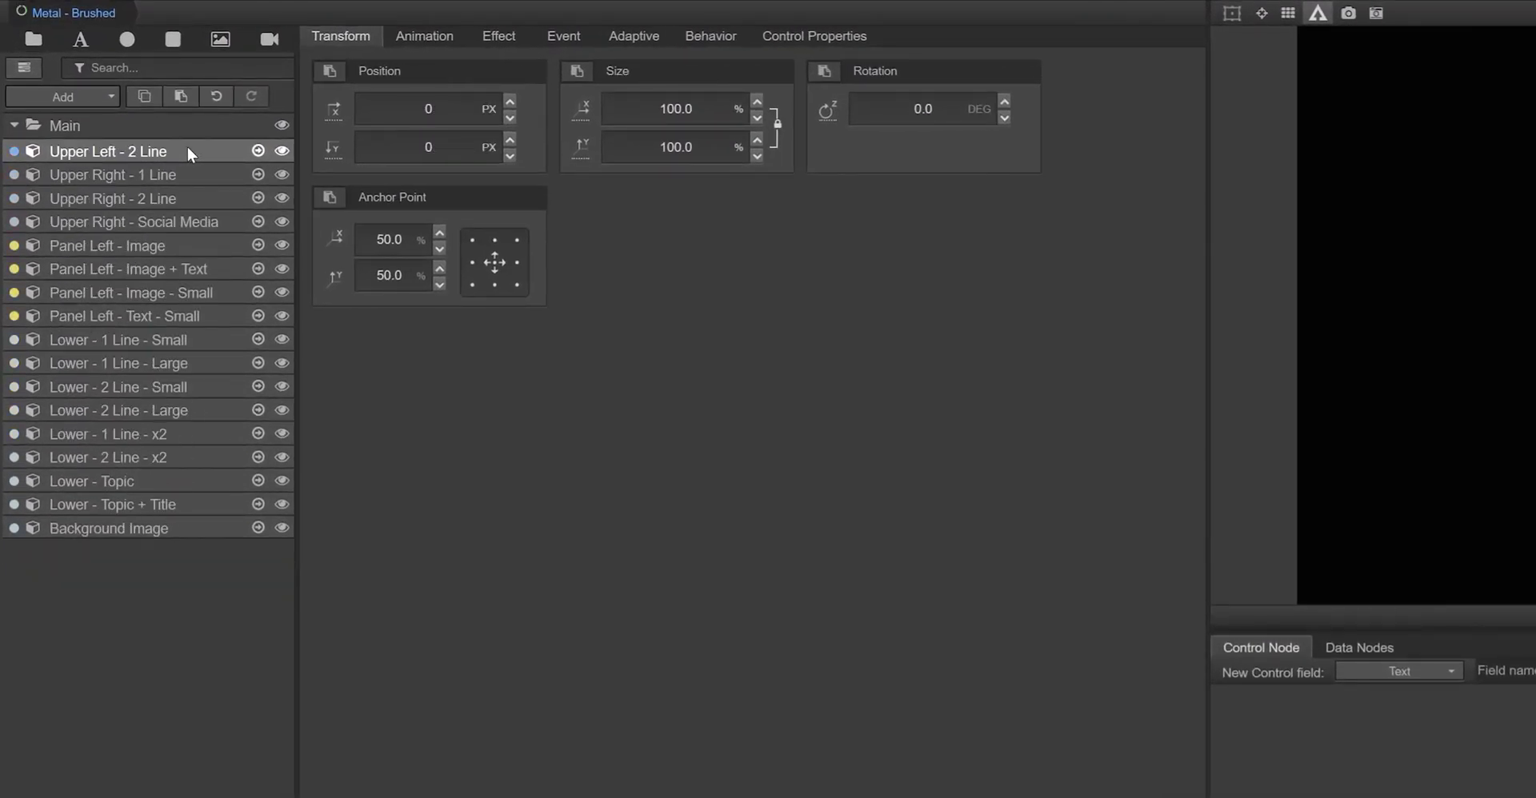
pyautogui.press('Delete')
pyautogui.click(206, 198)
pyautogui.press('Delete')
pyautogui.press('Delete')
pyautogui.press('Delete')
pyautogui.press('Delete')
pyautogui.press('Delete')
pyautogui.press('Delete')
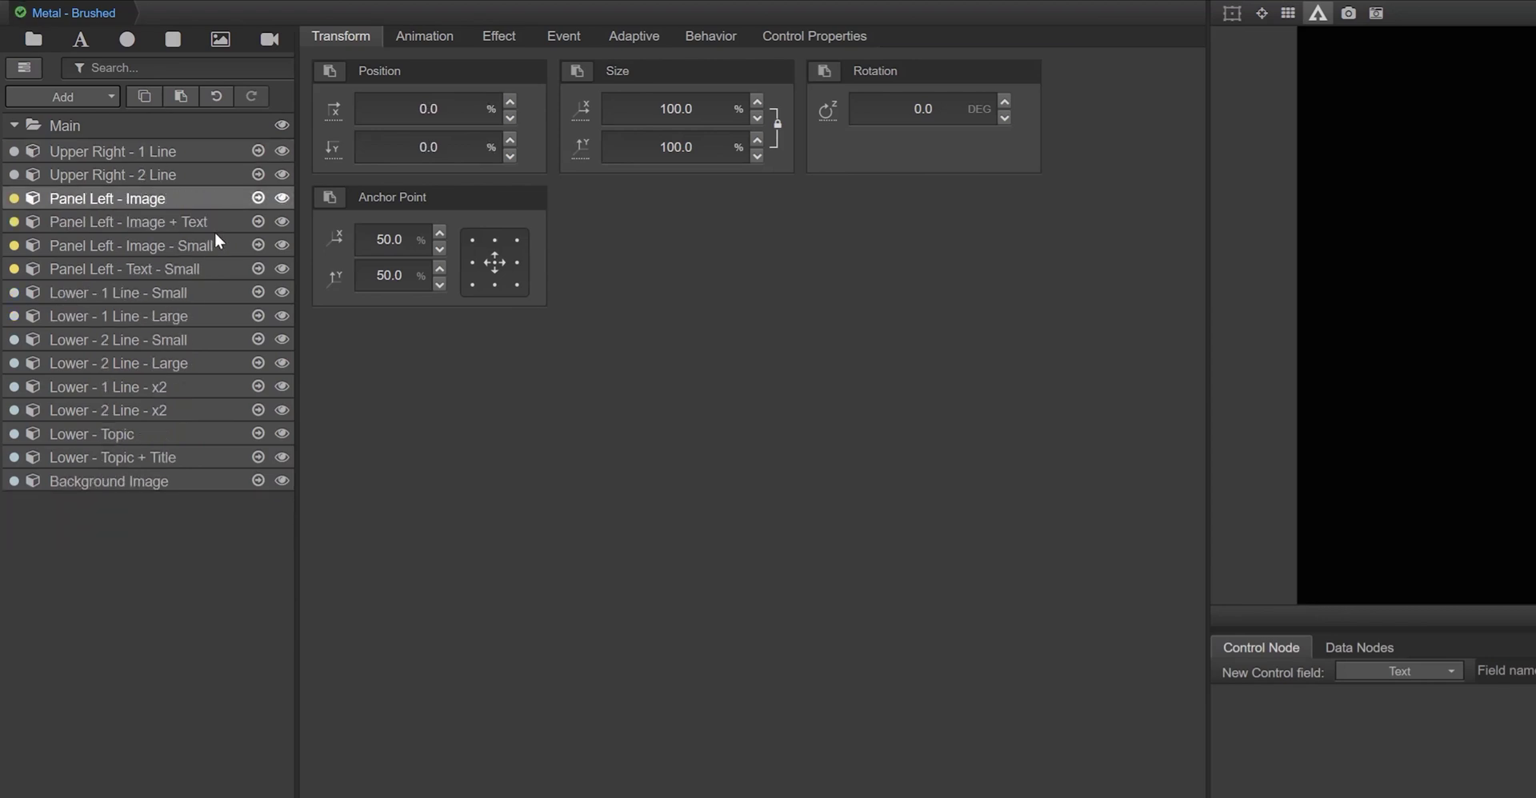
pyautogui.press('Delete')
pyautogui.press('Delete')
pyautogui.press('Delete')
pyautogui.press('Delete')
pyautogui.press('Delete')
pyautogui.press('Delete')
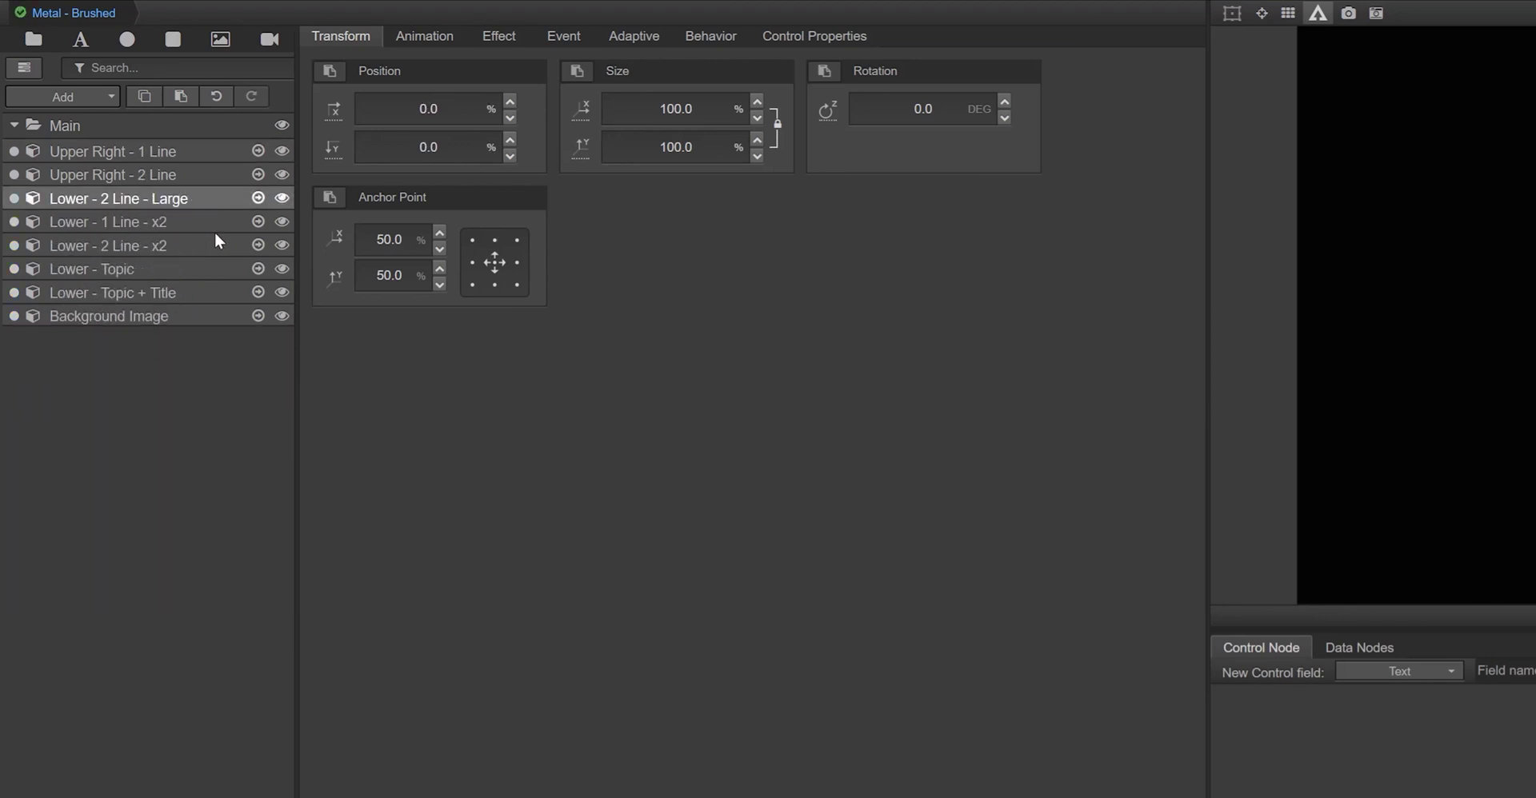
pyautogui.press('Delete')
pyautogui.press('Delete')
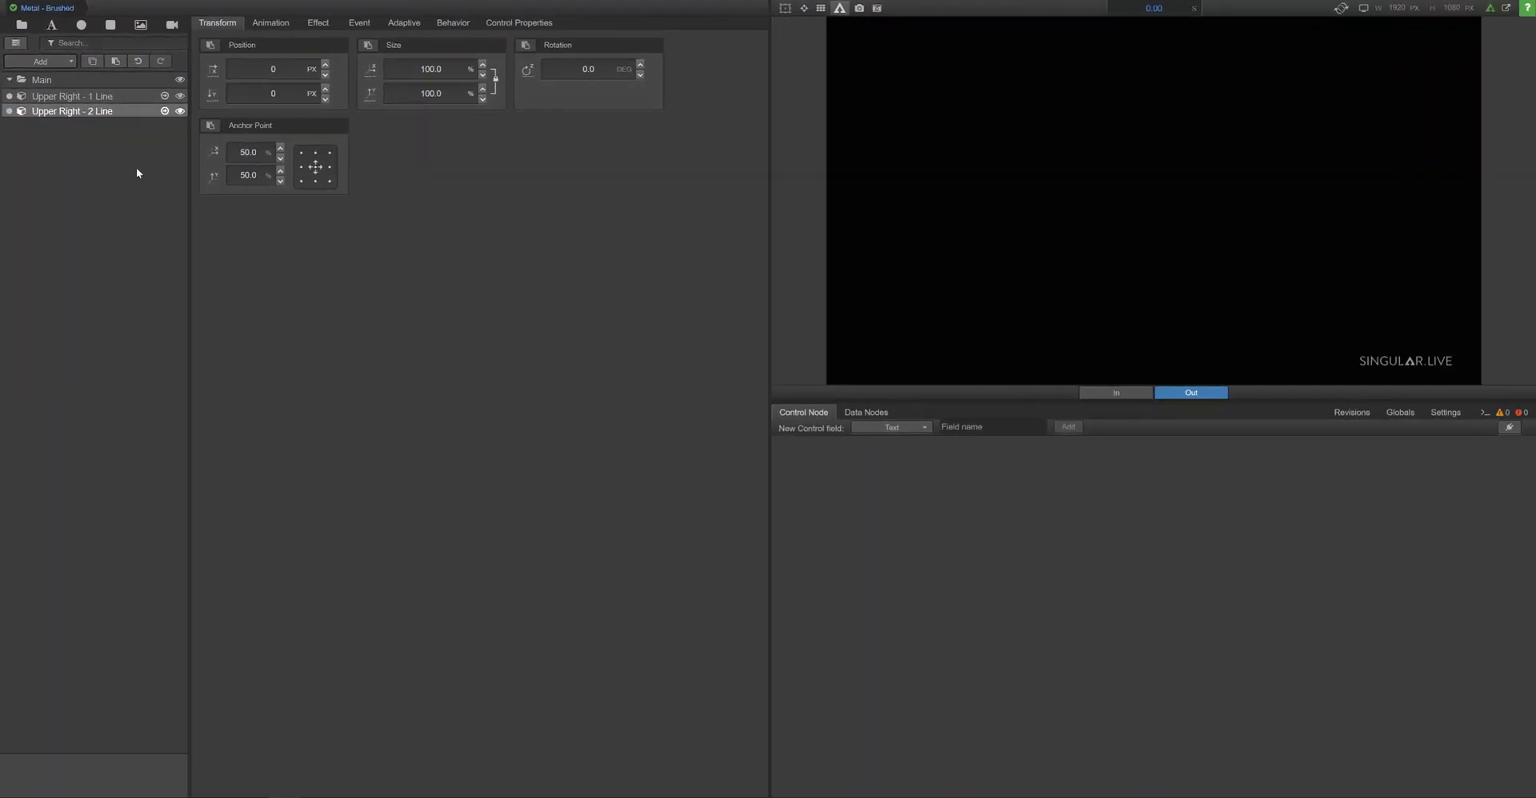
# Open the Composition Navigator, test In and Out on both Upper Right rows, and reposition it
pyautogui.click(16, 43)
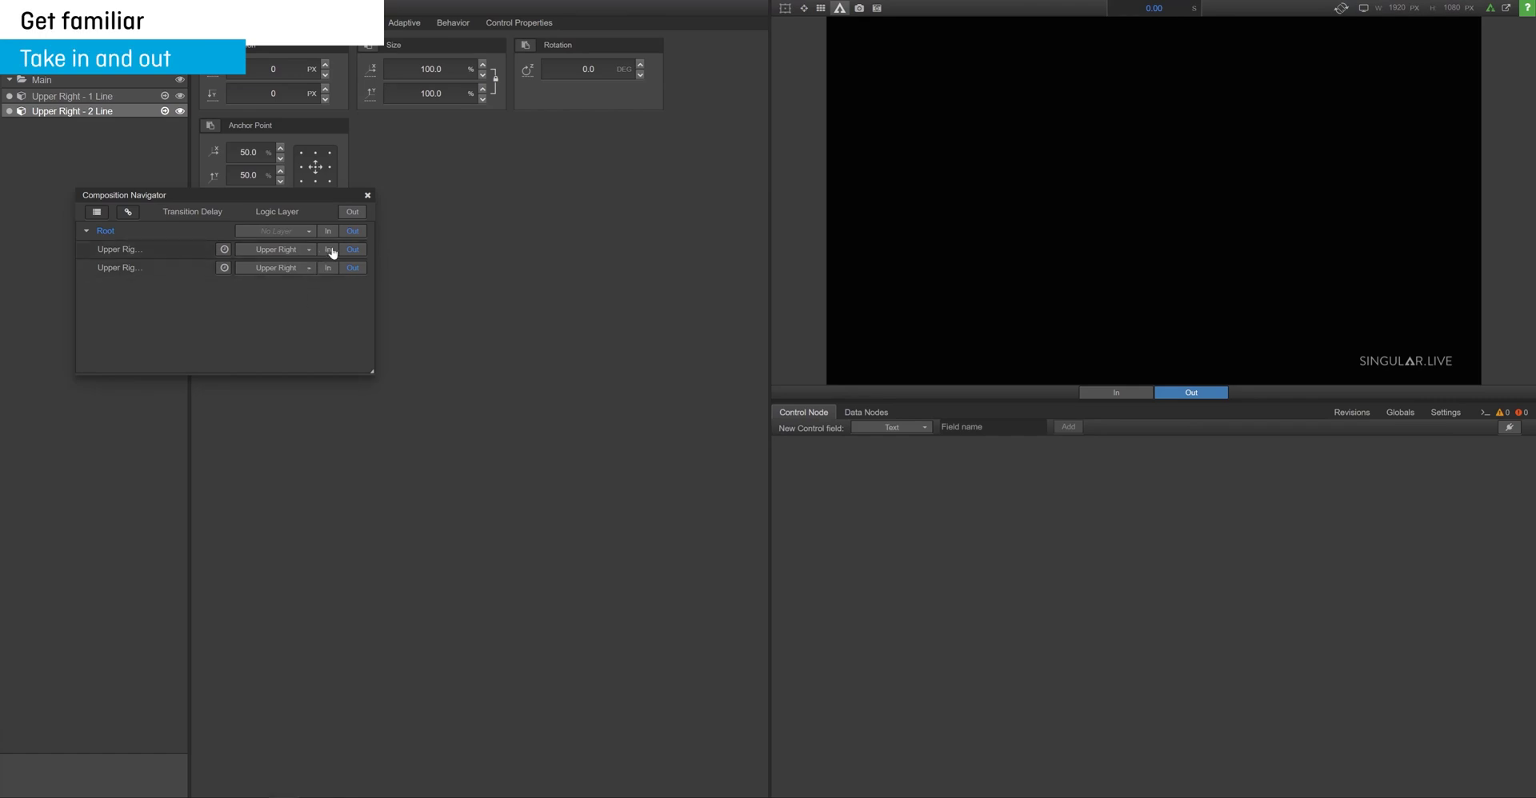
pyautogui.click(331, 249)
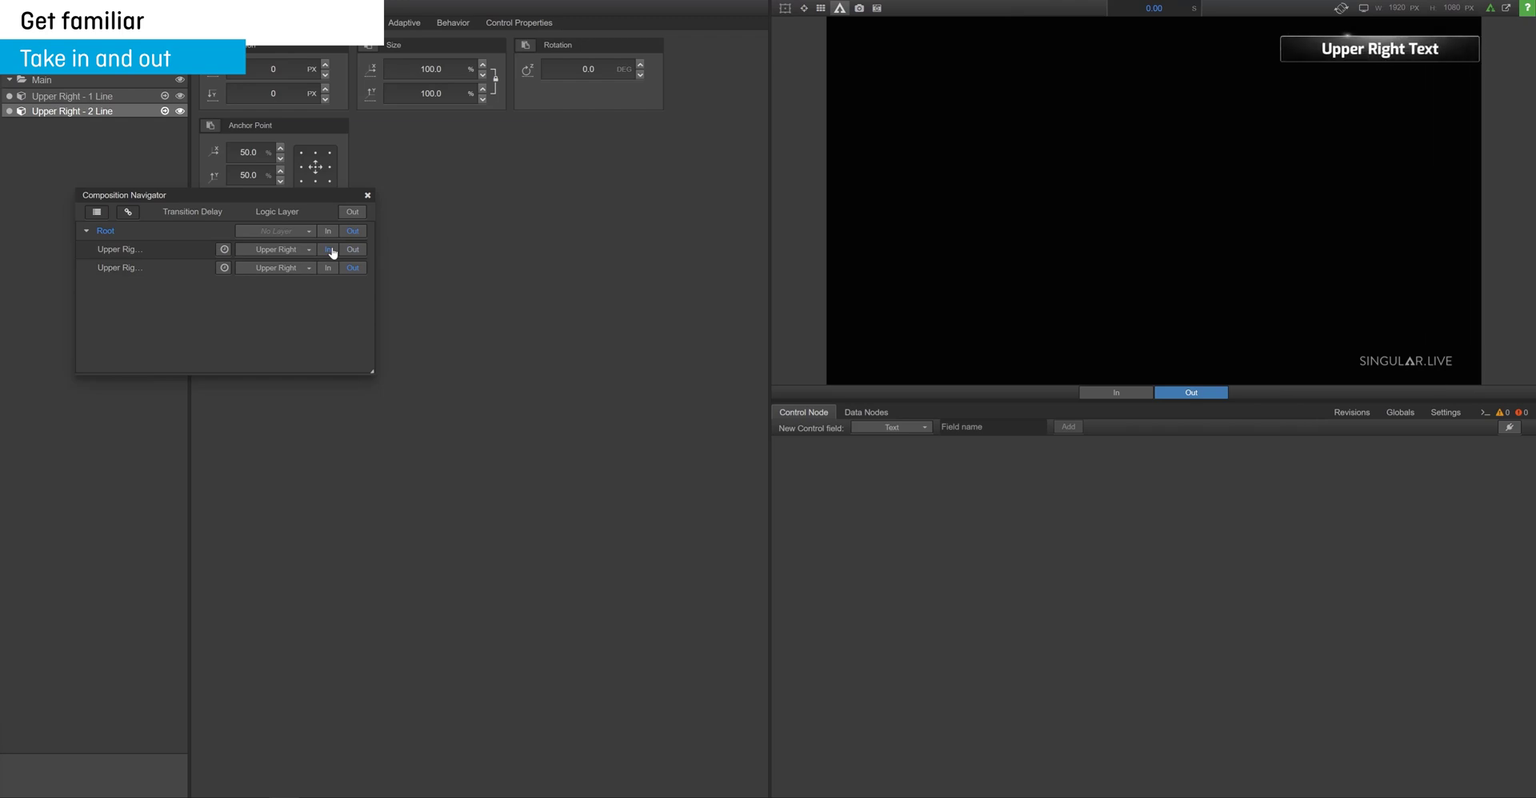
pyautogui.click(353, 249)
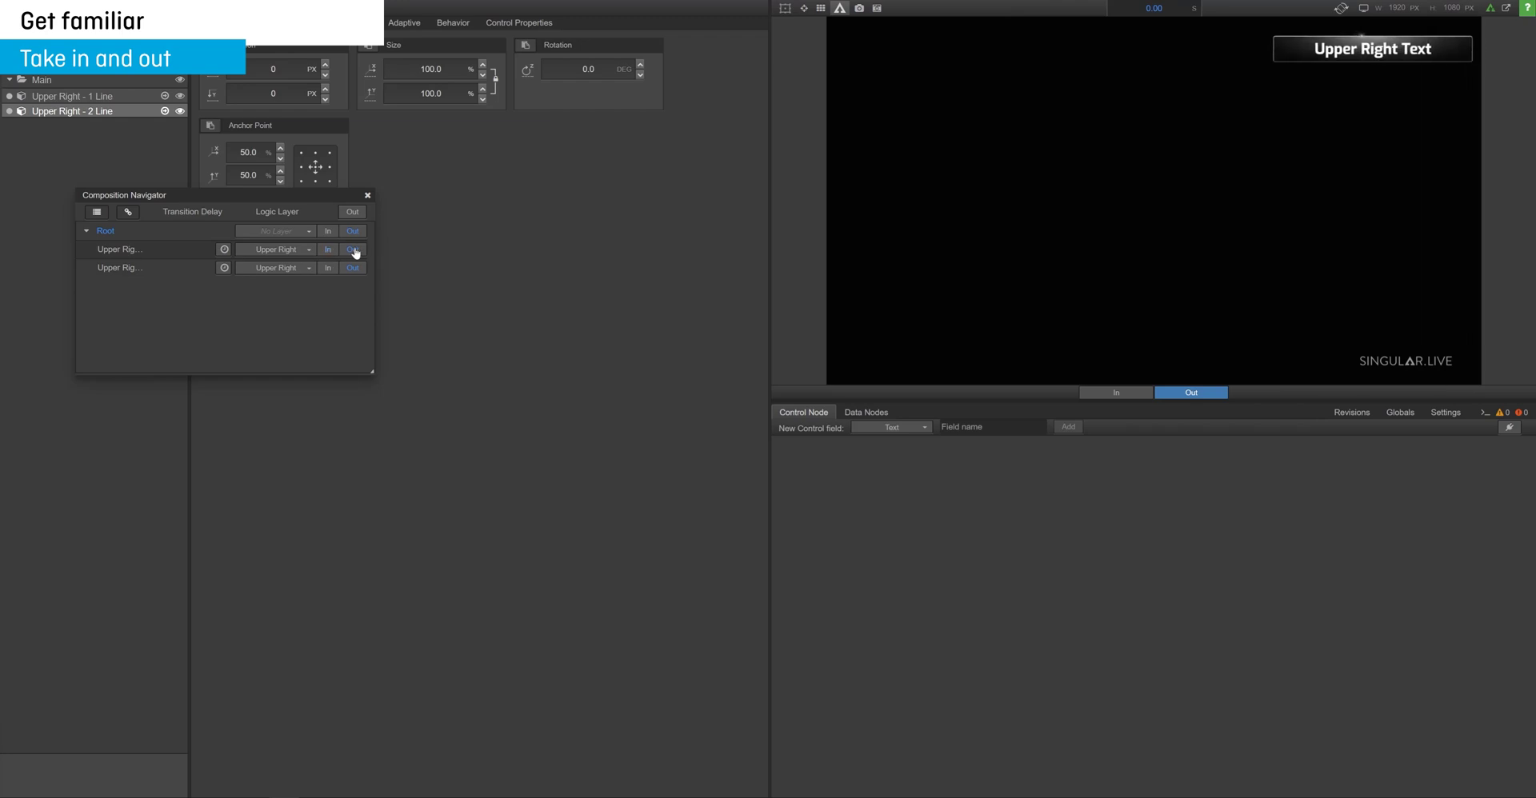
pyautogui.click(332, 268)
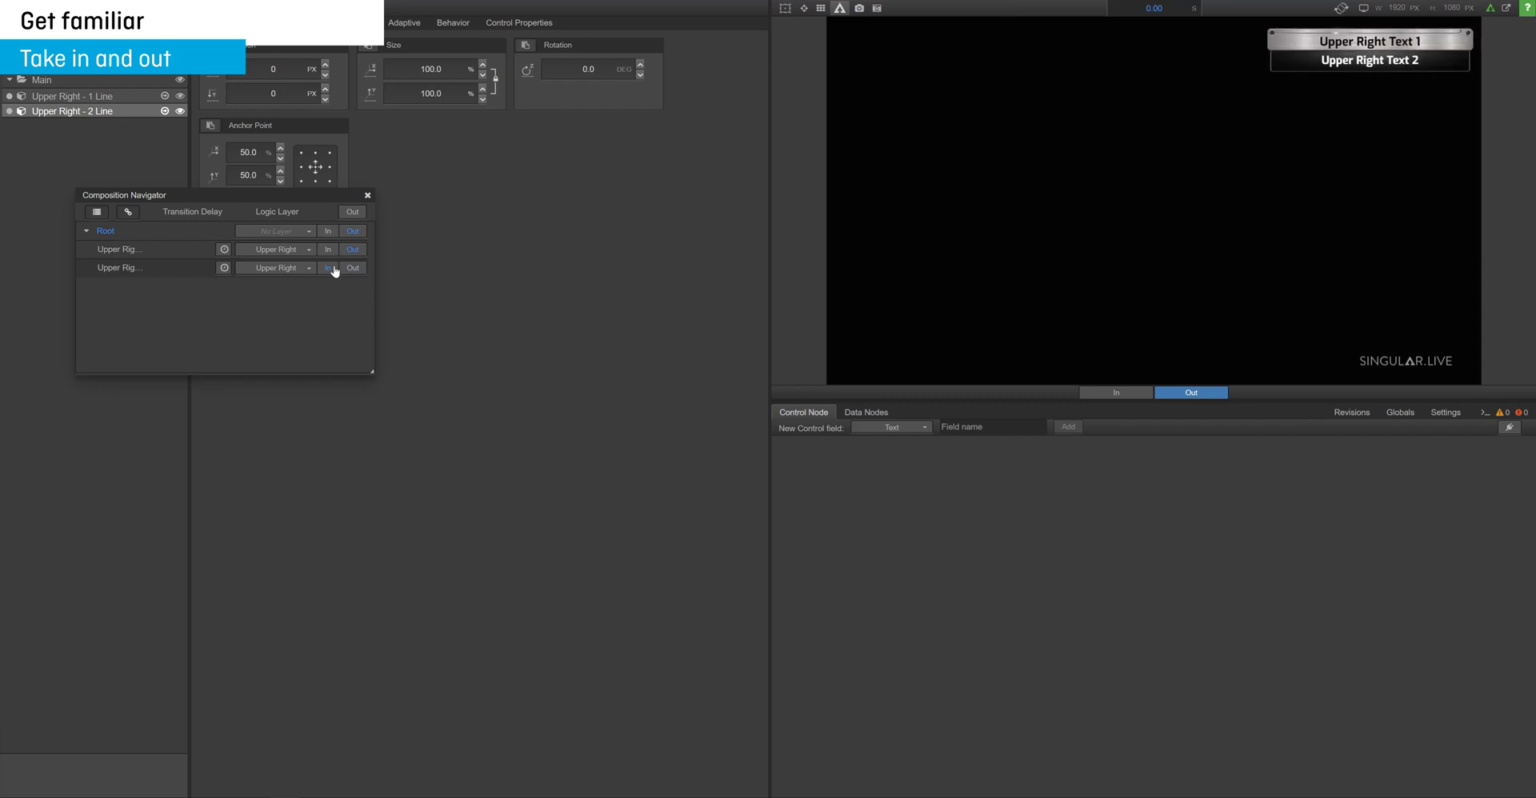
pyautogui.click(356, 272)
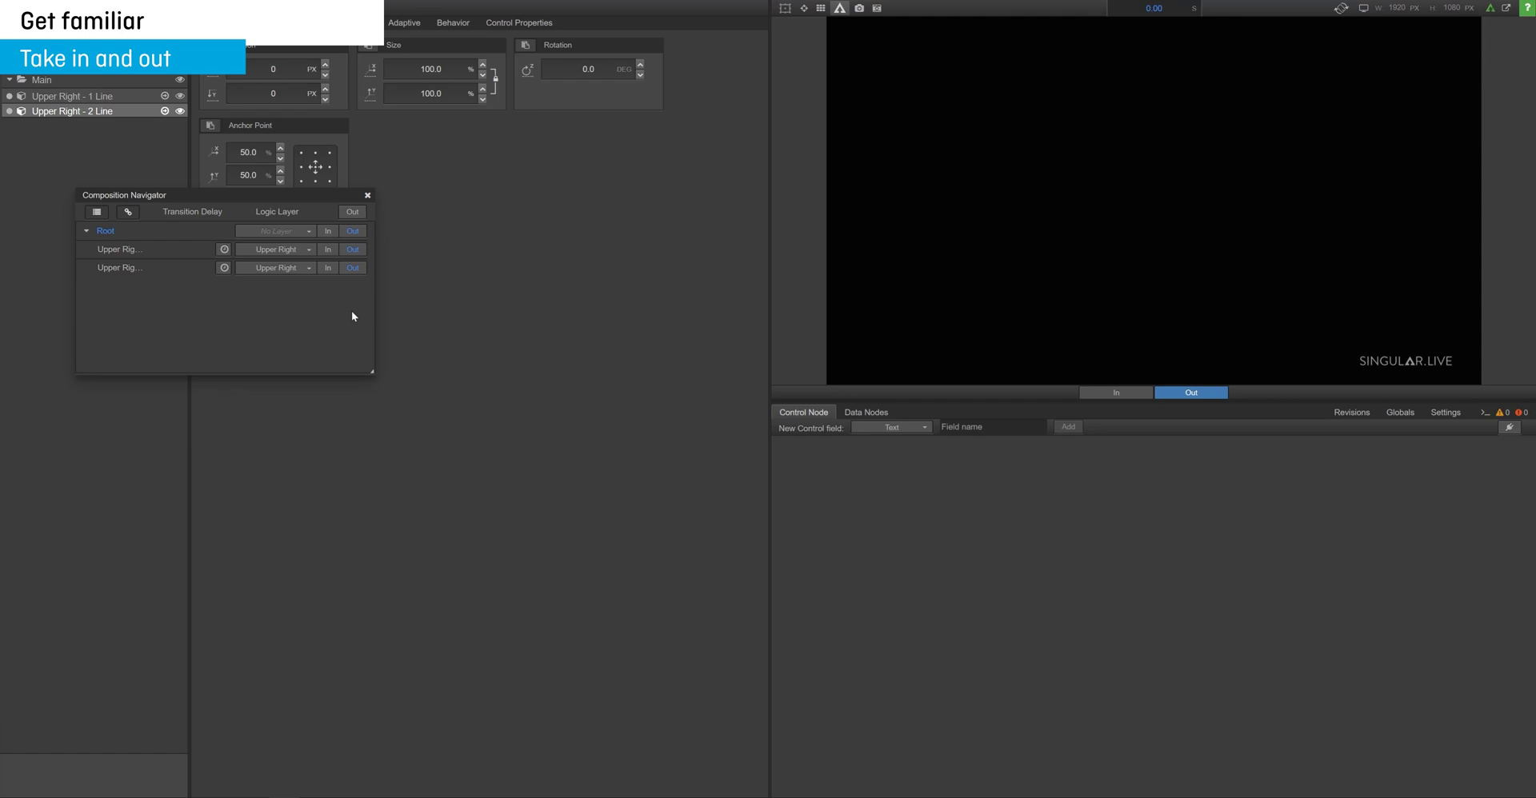
pyautogui.moveTo(237, 196); pyautogui.dragTo(260, 309)
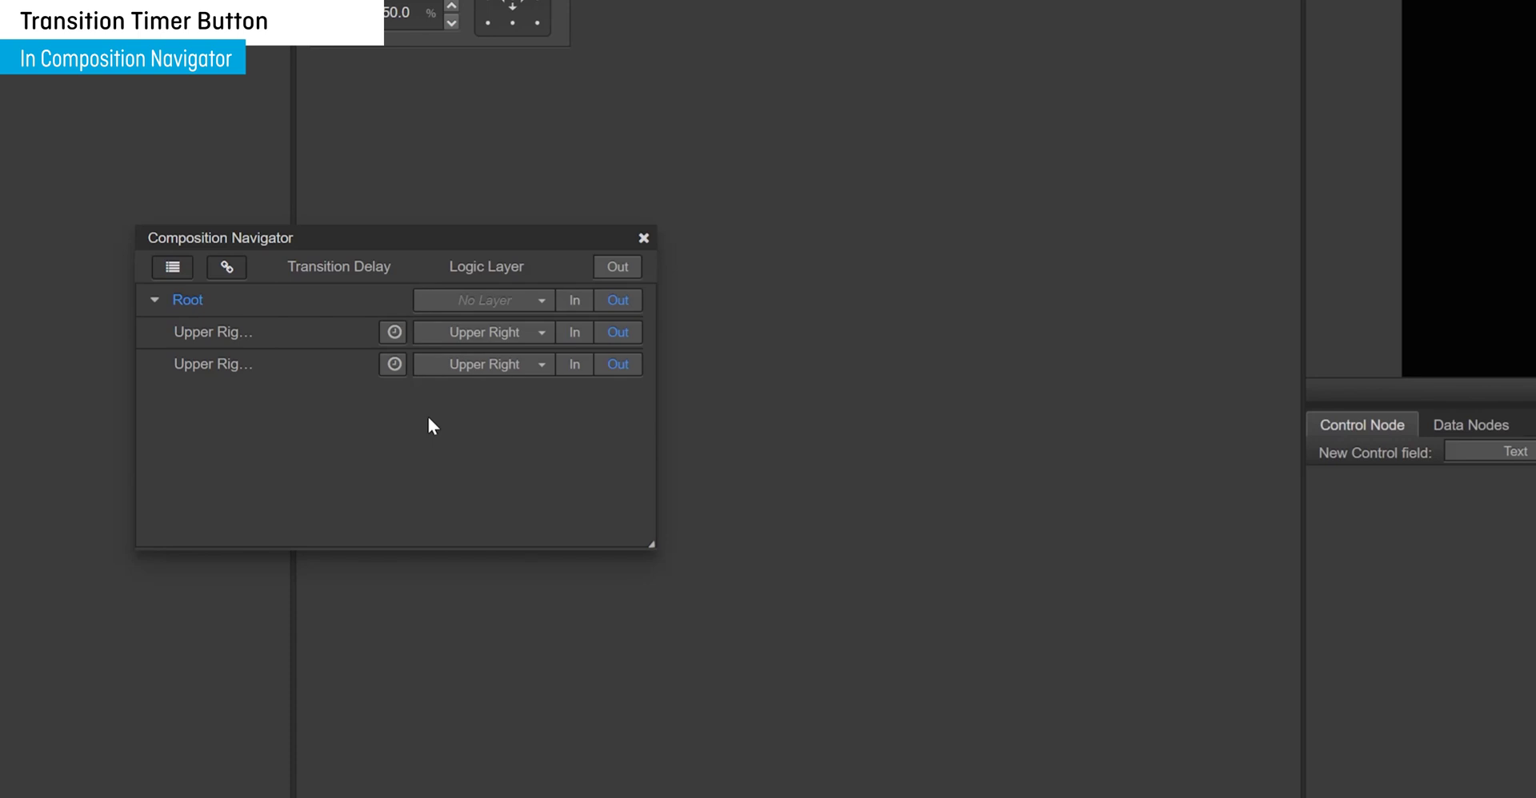
pyautogui.click(395, 333)
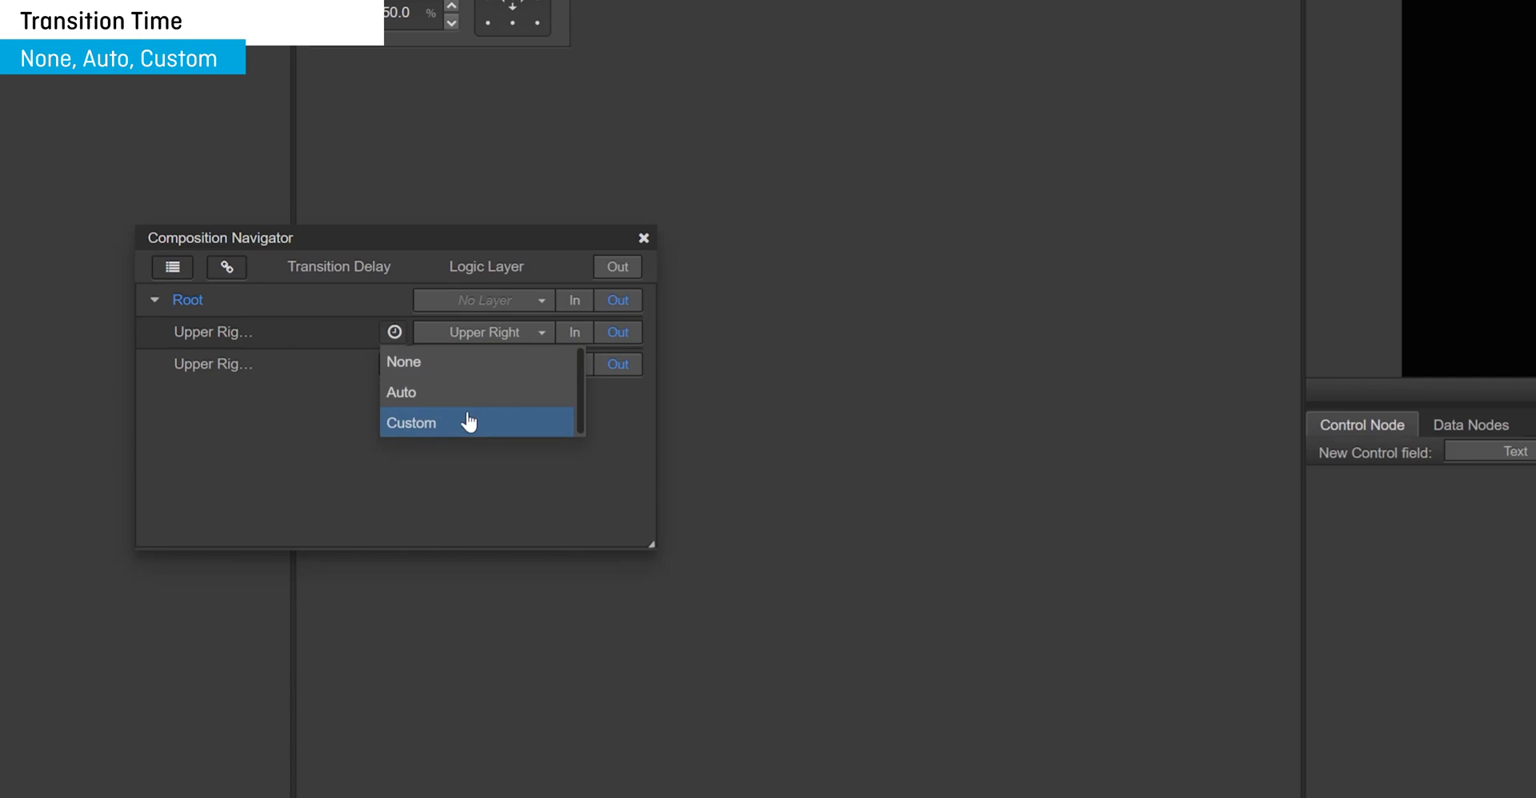
pyautogui.click(463, 373)
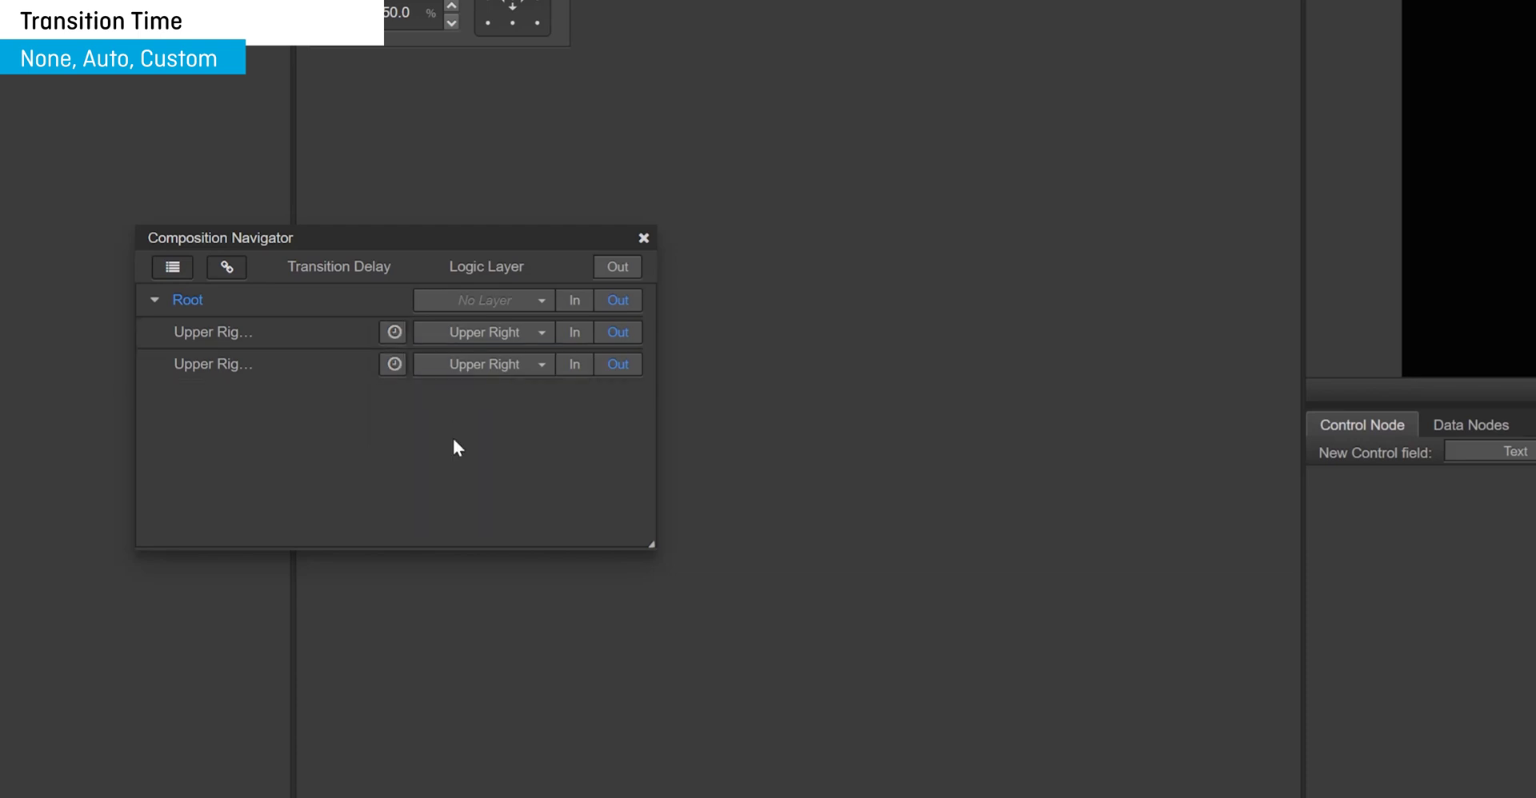
pyautogui.click(394, 333)
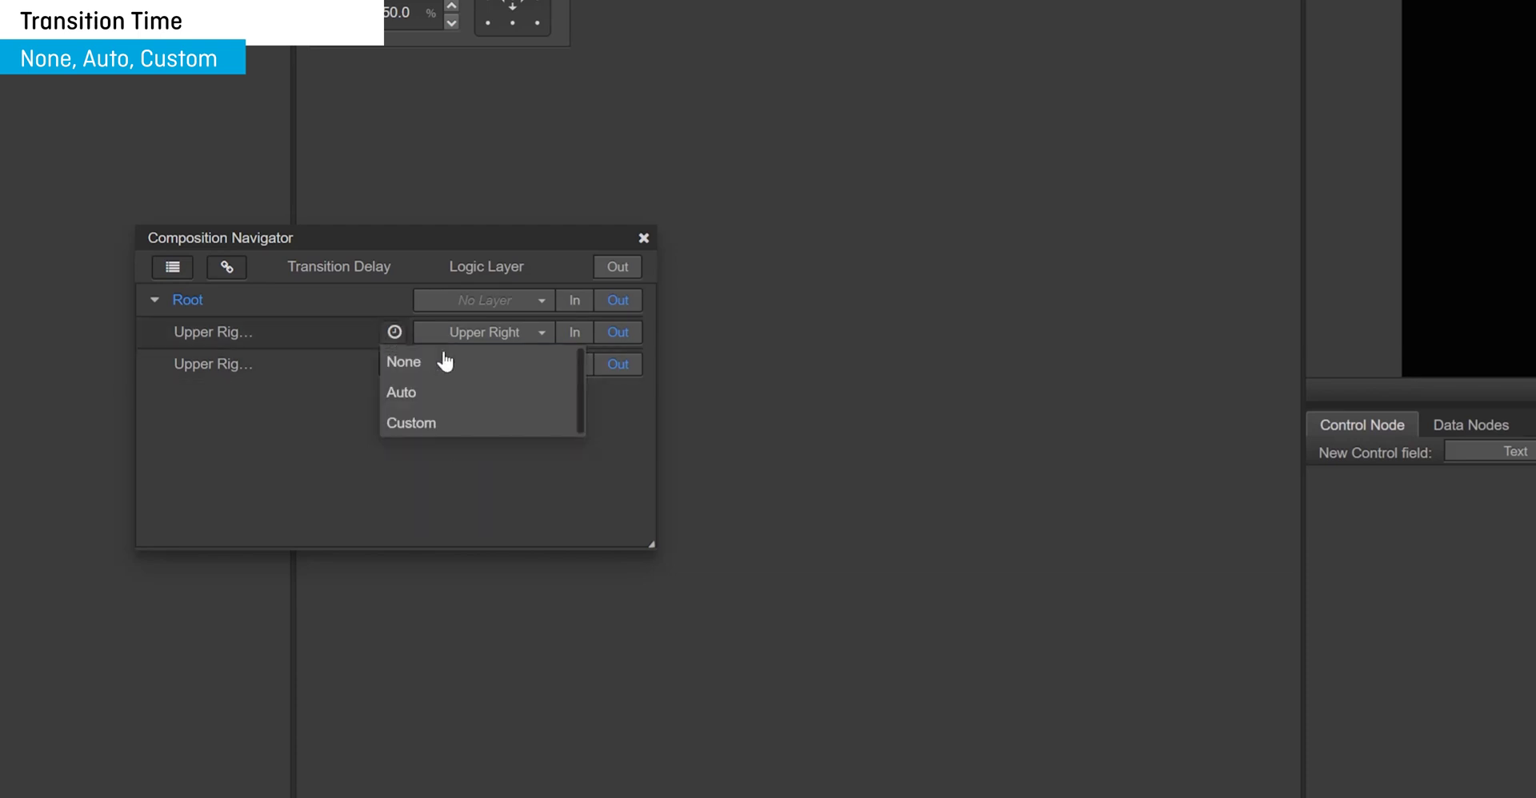
pyautogui.click(483, 402)
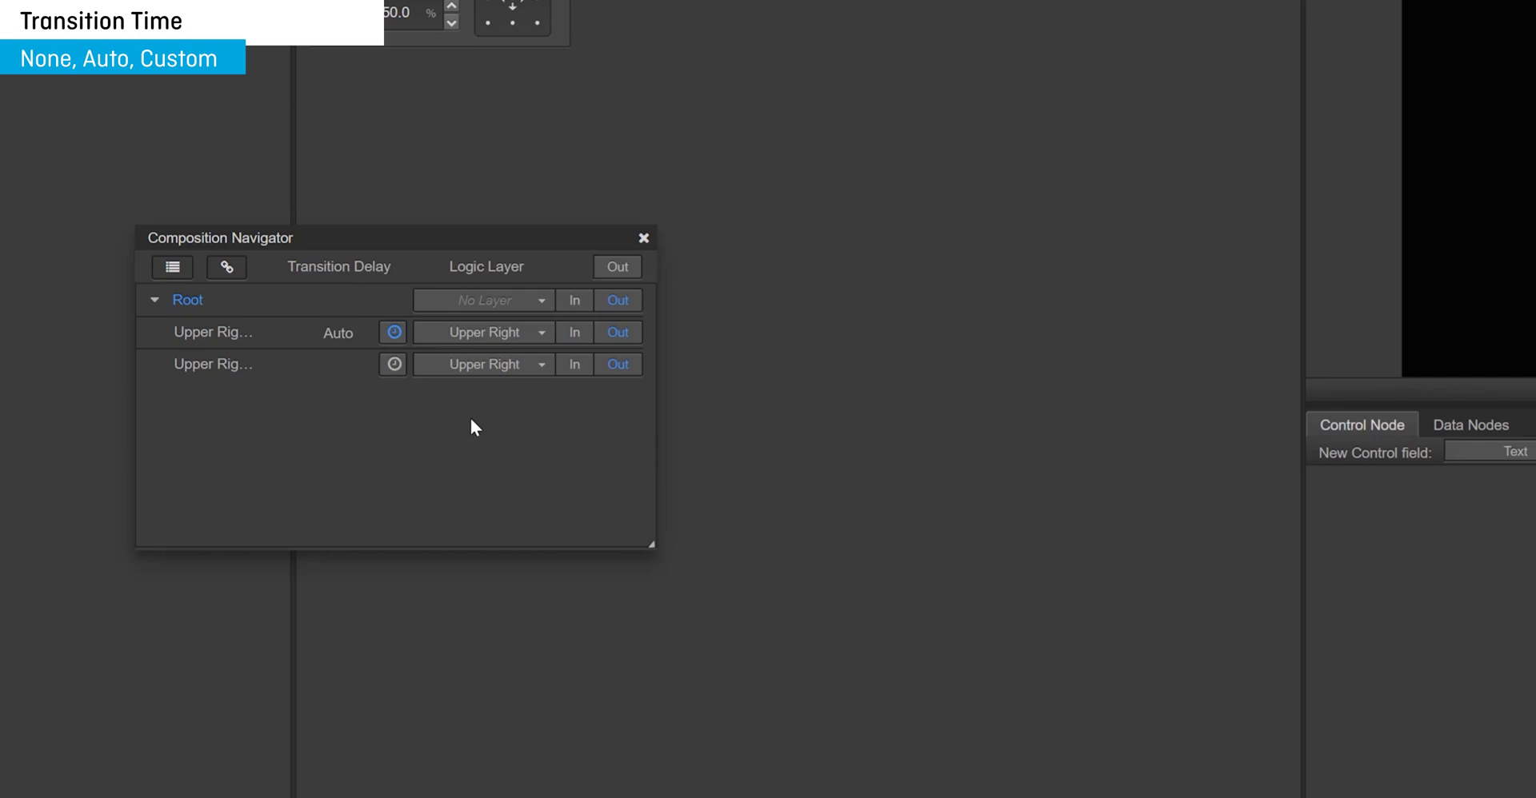
pyautogui.click(395, 333)
pyautogui.click(552, 424)
pyautogui.click(343, 334)
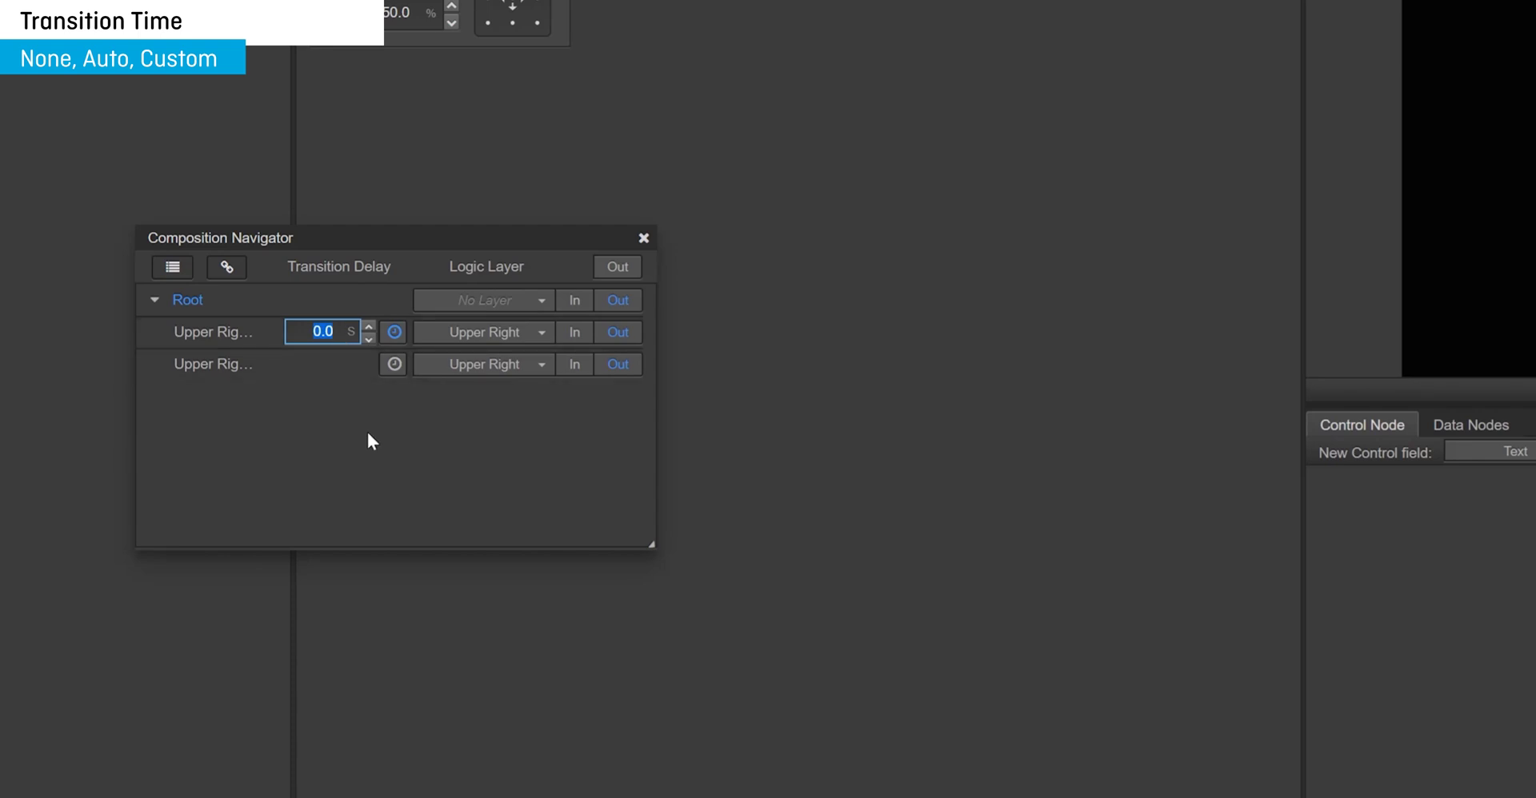
pyautogui.write('1.0')
pyautogui.press('BackSpace')
pyautogui.press('BackSpace')
pyautogui.press('BackSpace')
pyautogui.write('-1.0')
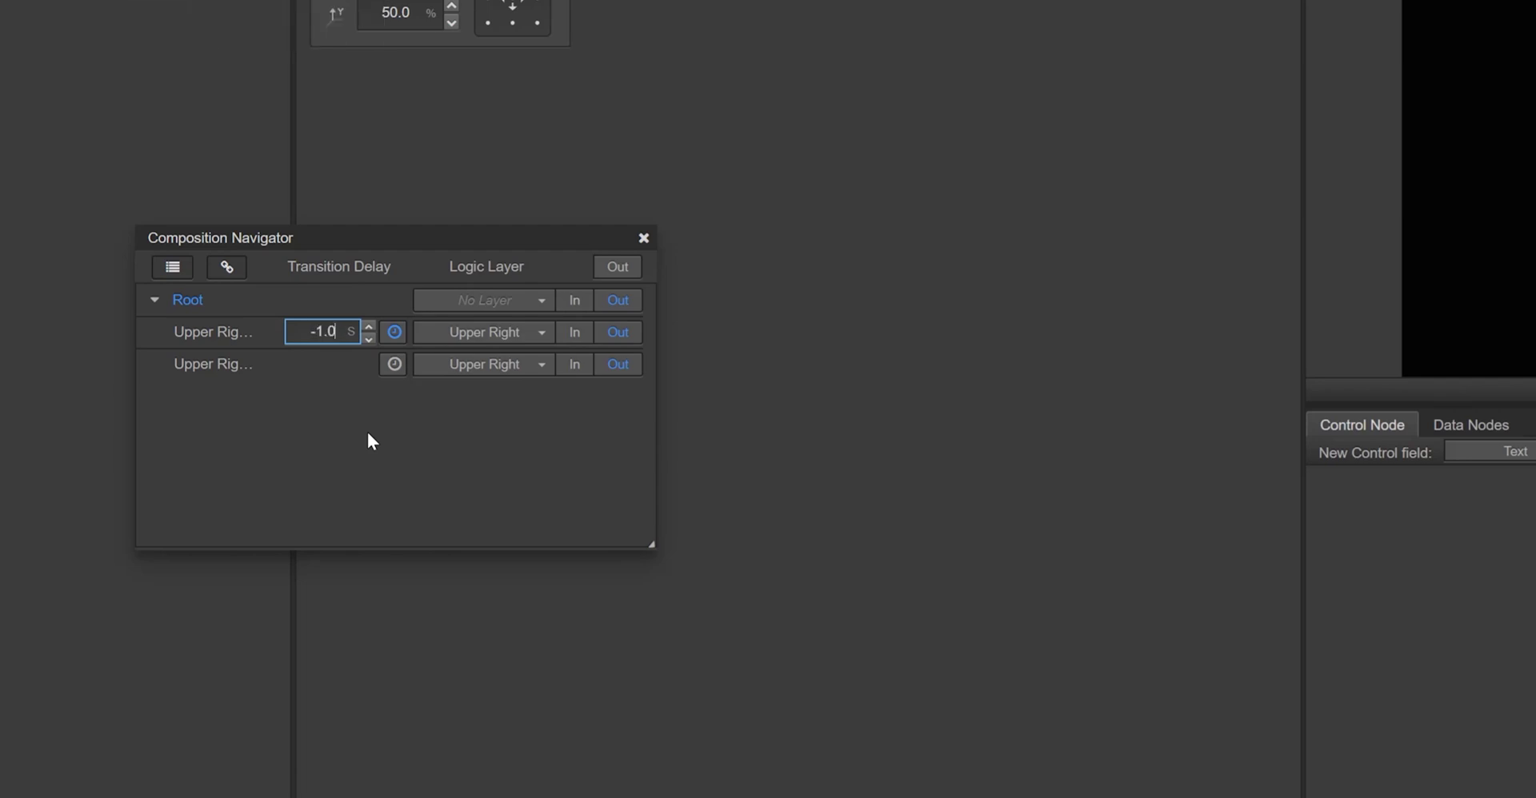
pyautogui.click(395, 332)
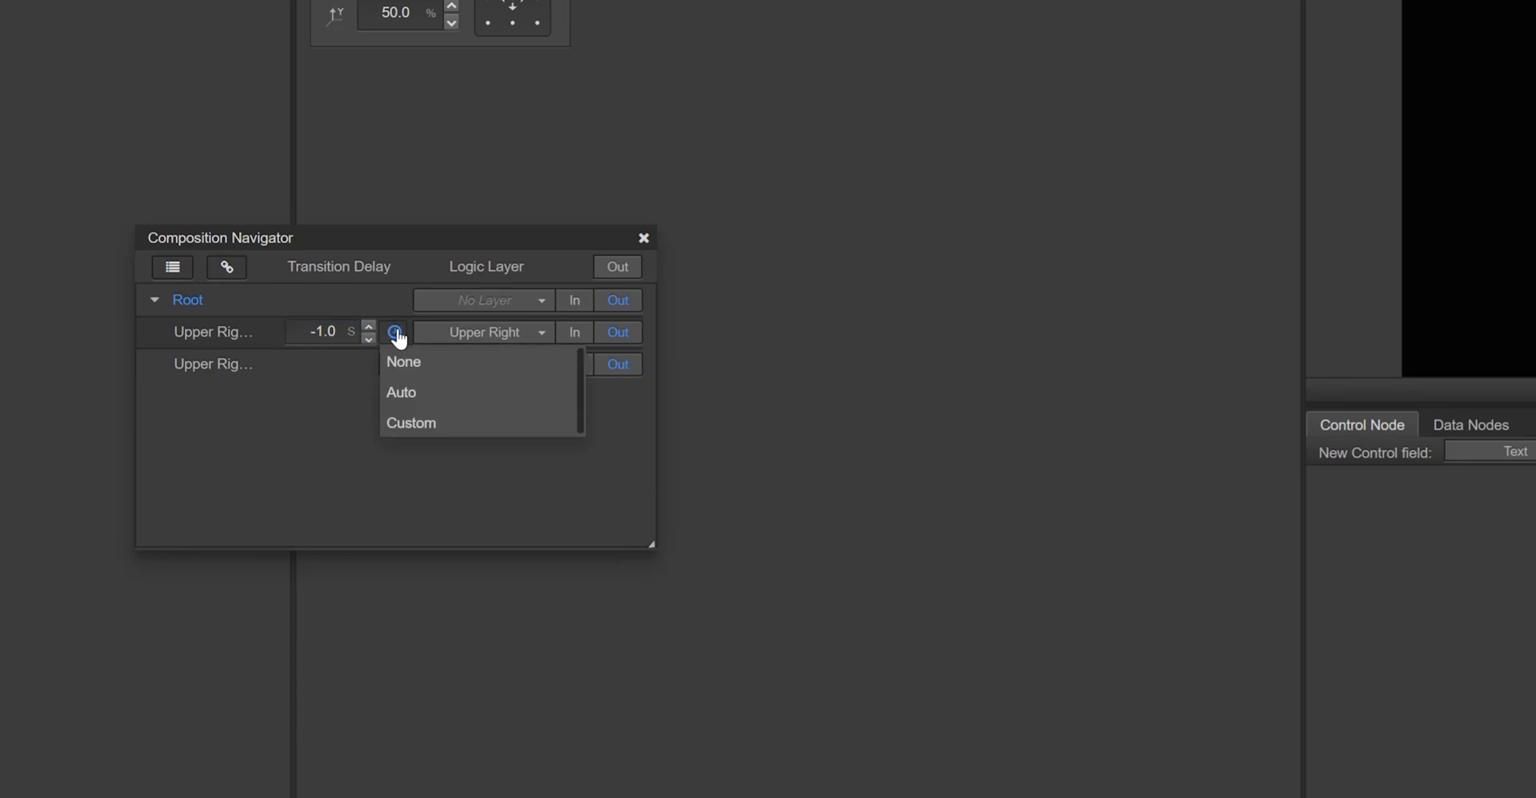
pyautogui.click(404, 366)
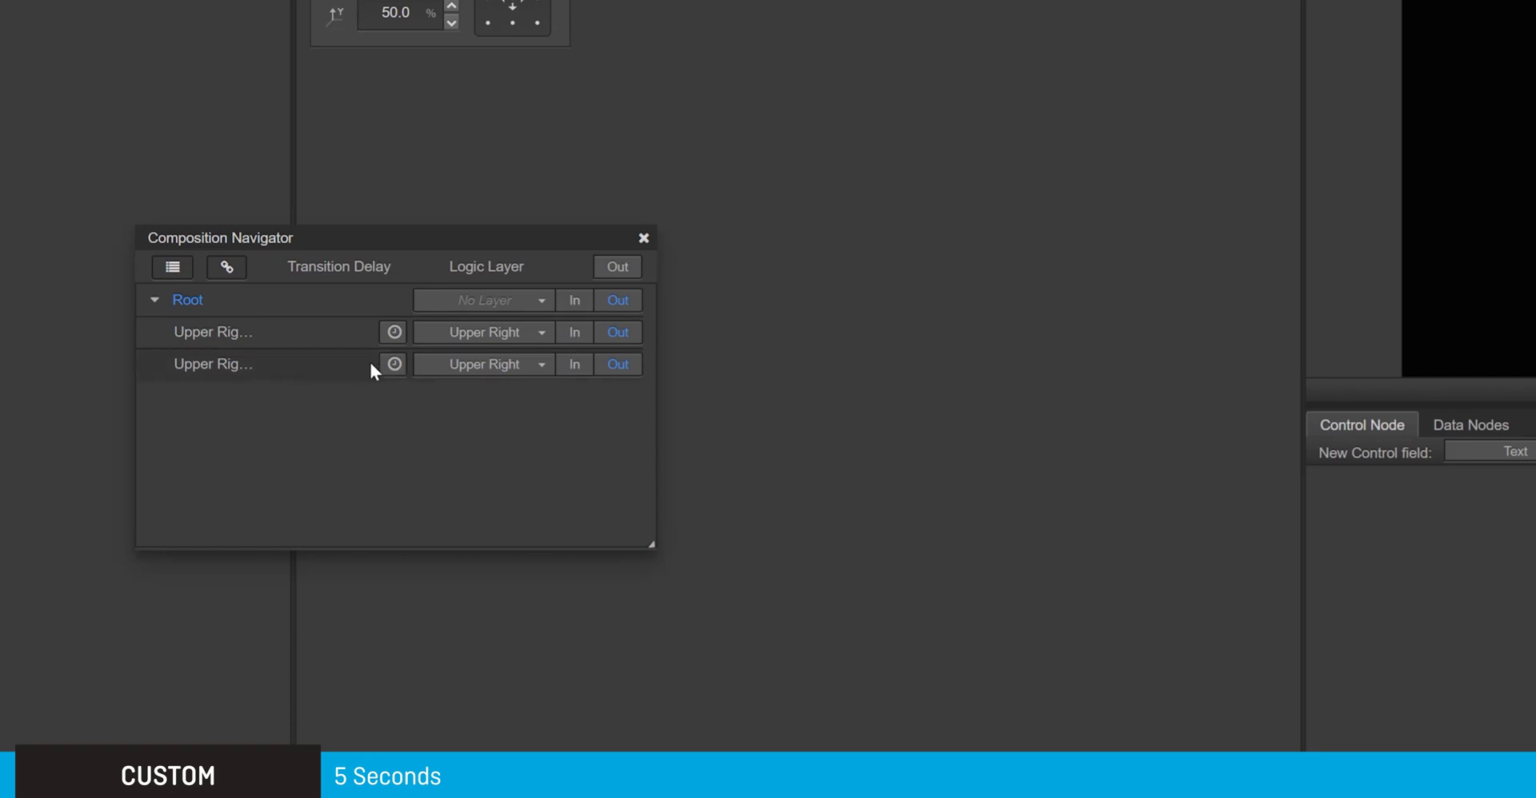
pyautogui.click(396, 366)
pyautogui.click(425, 455)
pyautogui.click(341, 363)
pyautogui.write('5.0')
pyautogui.click(454, 476)
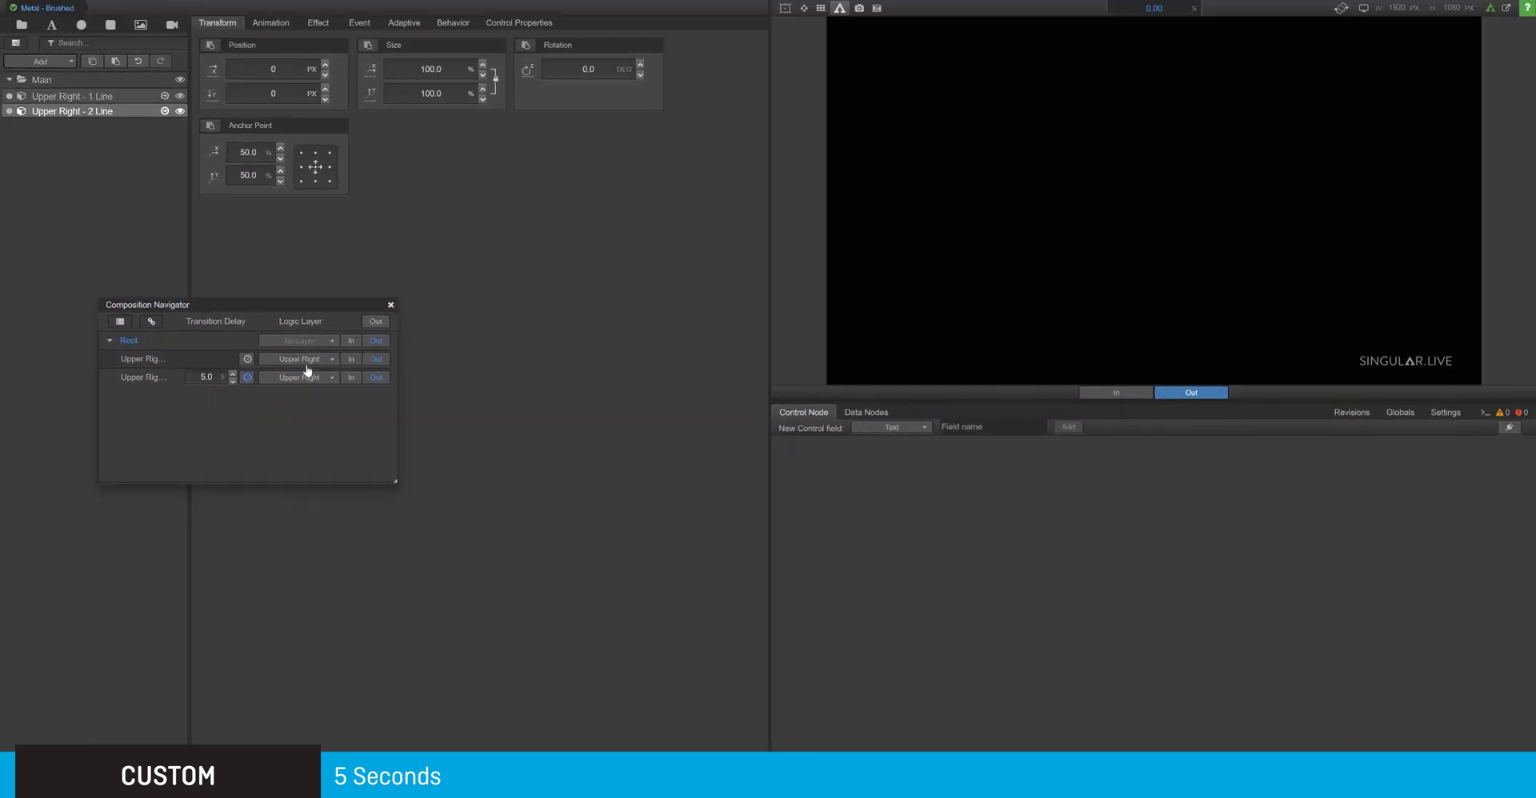
pyautogui.click(349, 361)
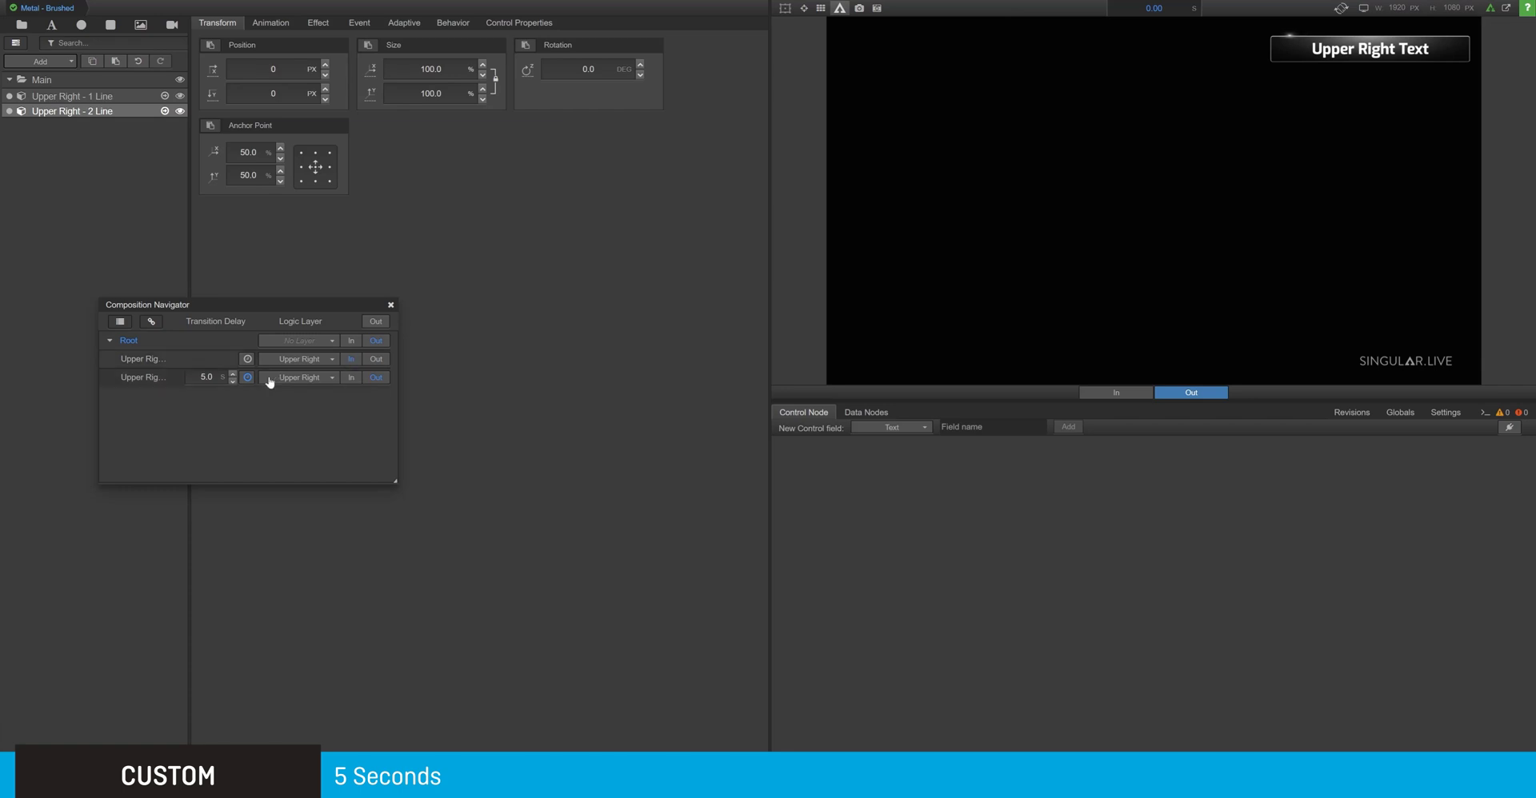
pyautogui.click(352, 378)
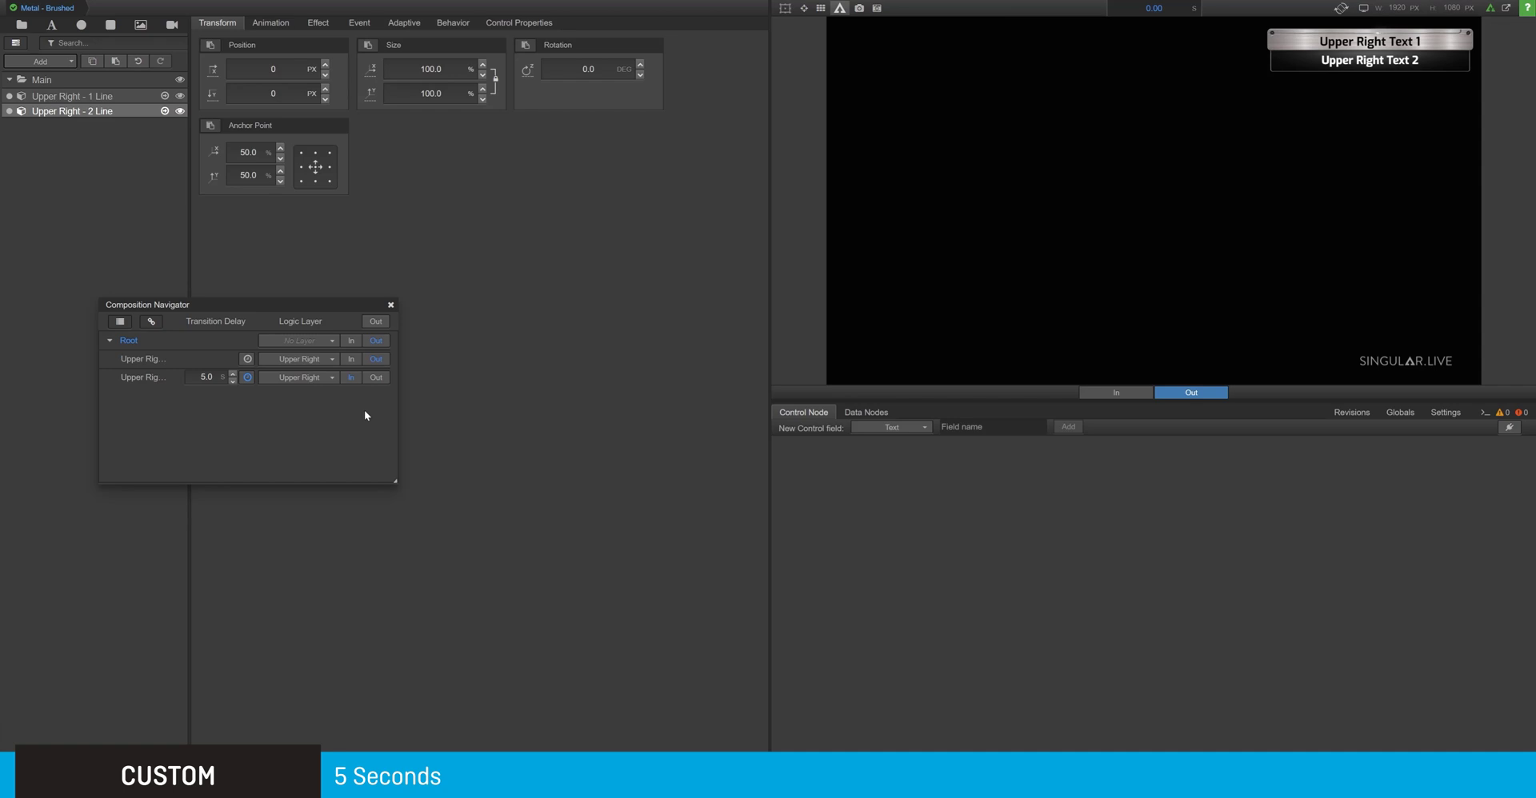
pyautogui.click(247, 377)
pyautogui.click(249, 420)
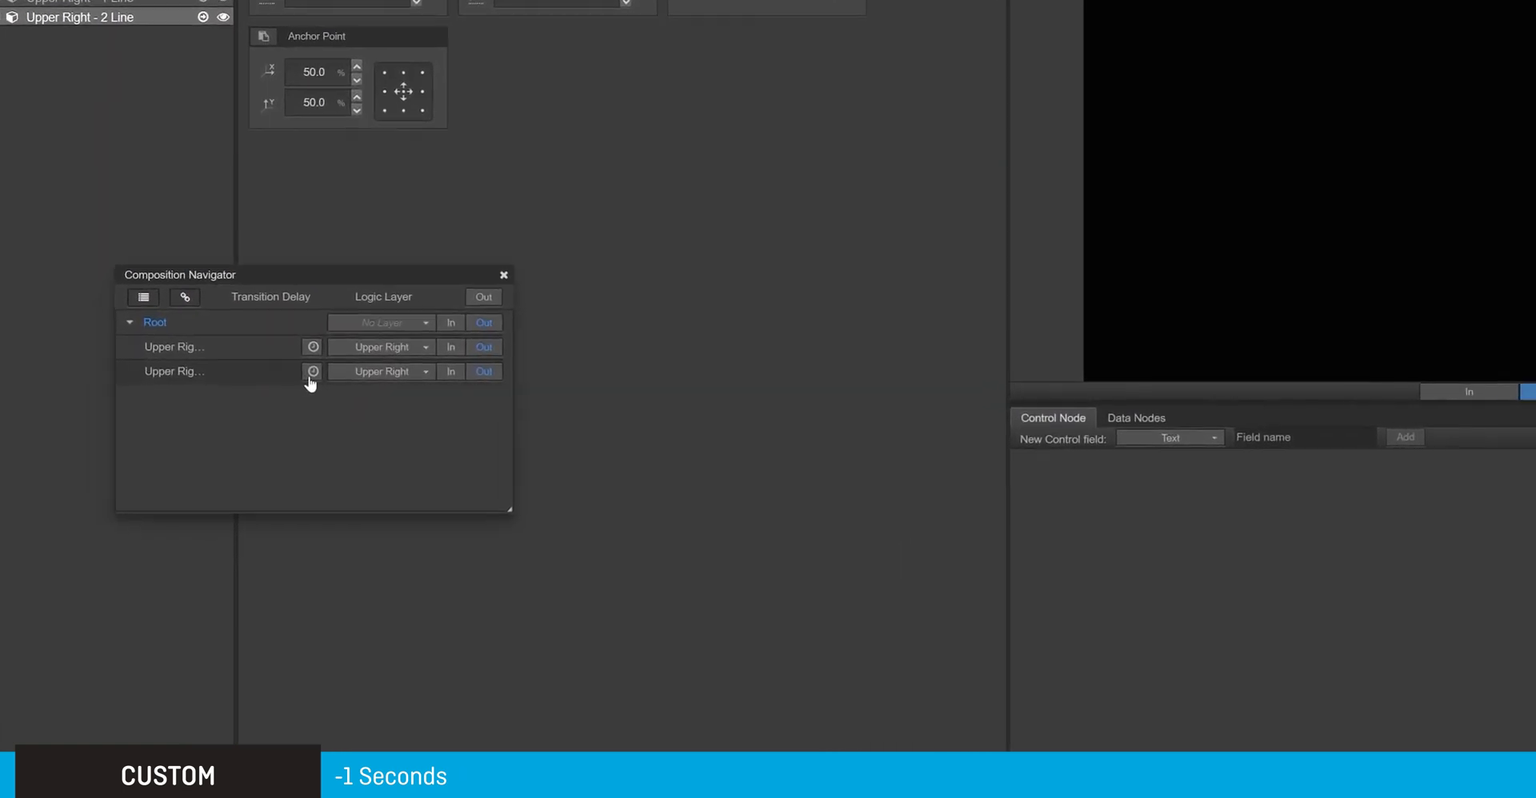
# Give the two-line Upper Right overlay a custom -1.0 second transition delay
pyautogui.click(394, 365)
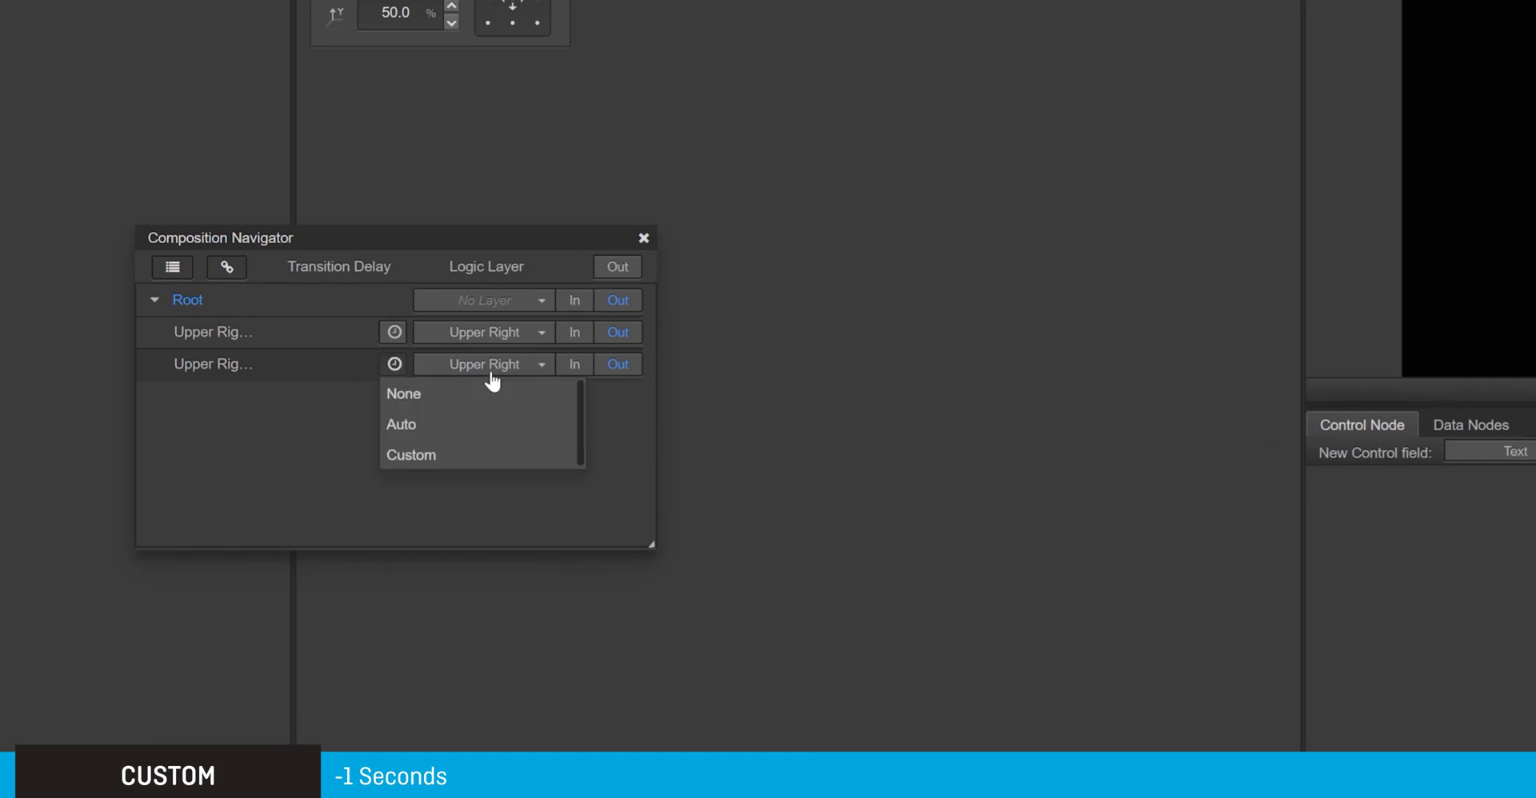
pyautogui.click(531, 456)
pyautogui.click(346, 369)
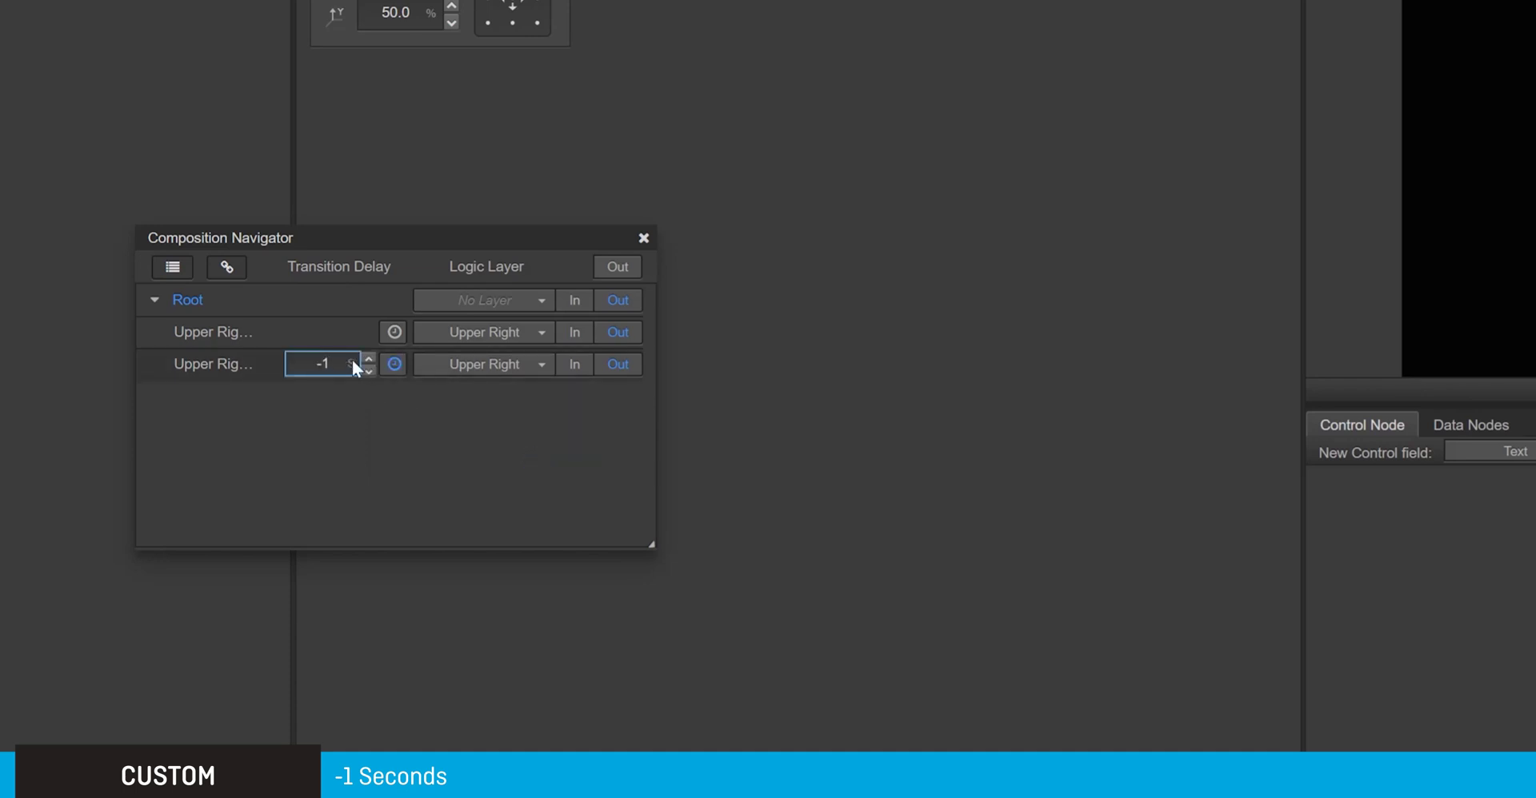
pyautogui.write('-1.0')
pyautogui.press('Return')
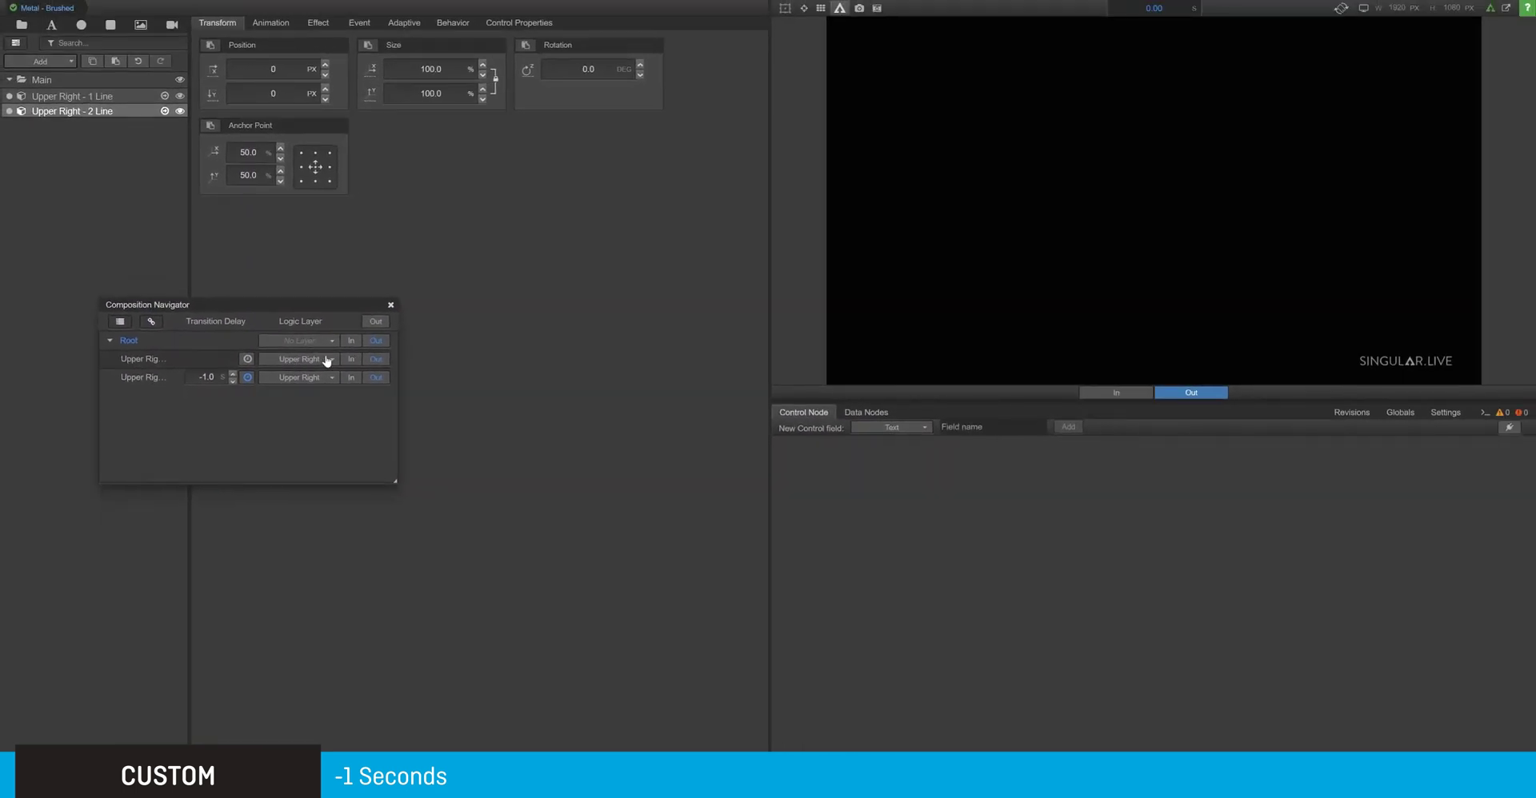
# Test the -1.0 delay by playing each Upper Right overlay in, then taking it out
pyautogui.click(350, 360)
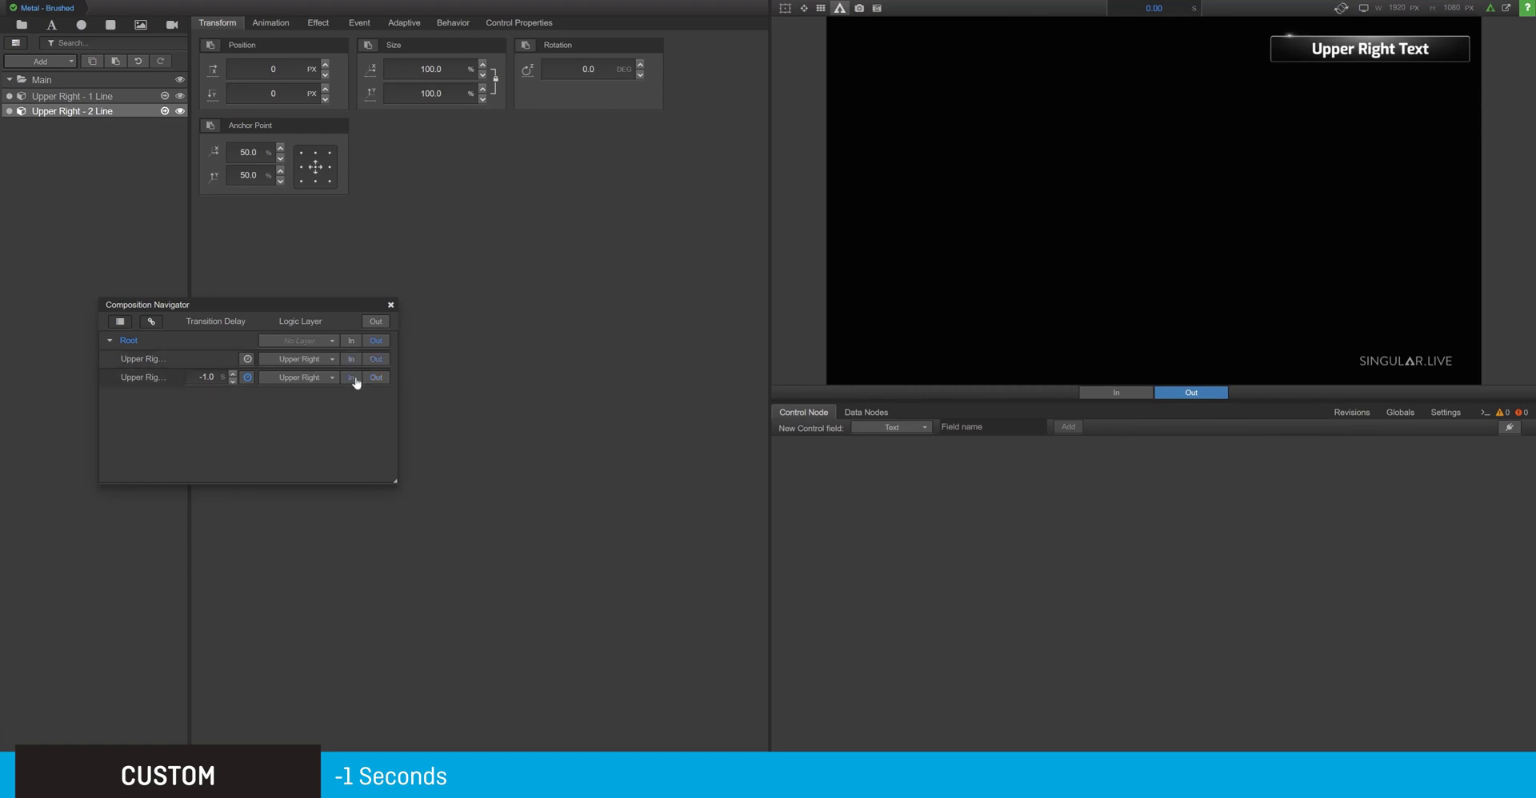
pyautogui.click(352, 378)
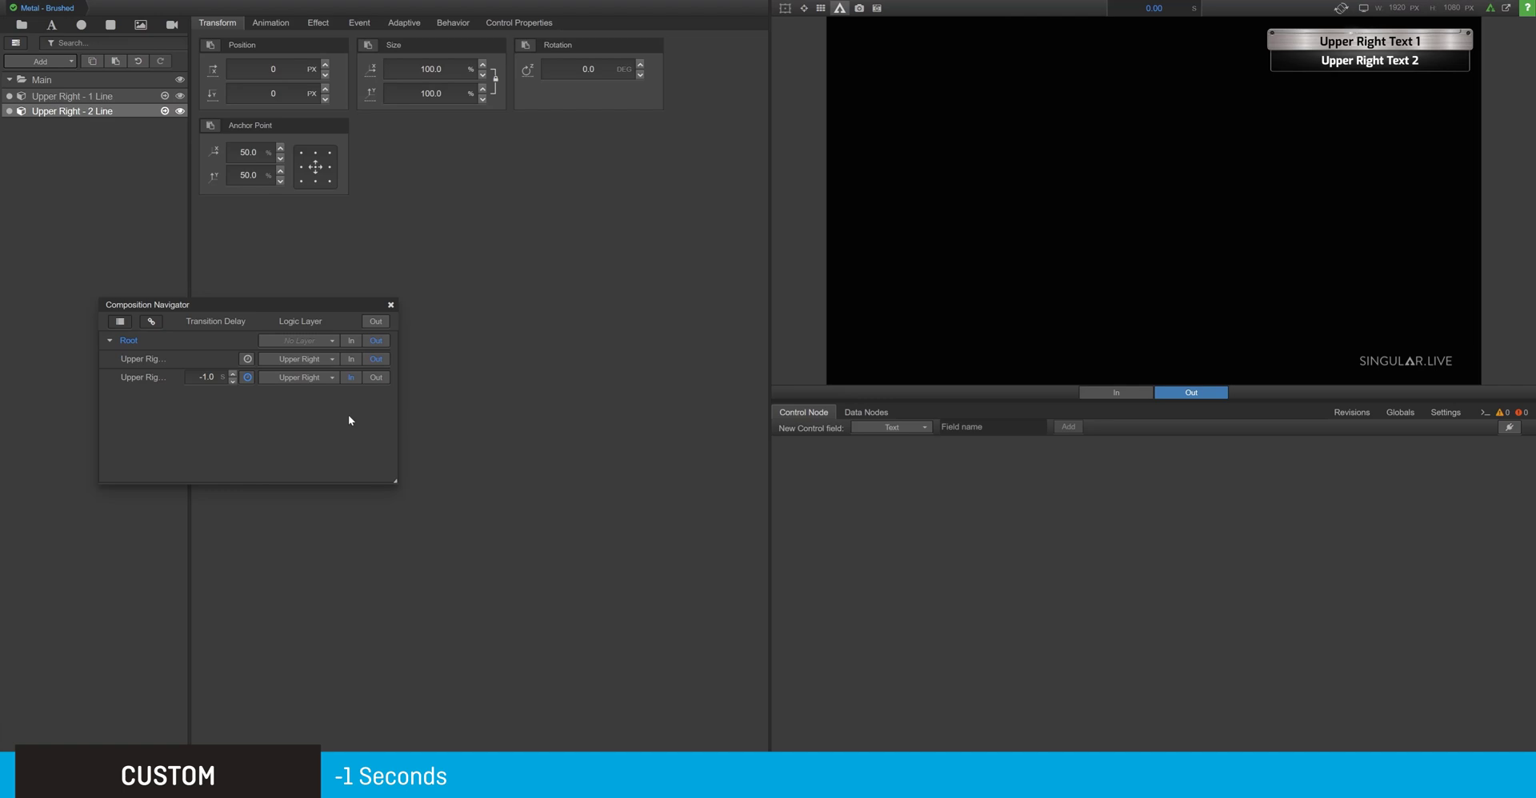
pyautogui.click(355, 361)
pyautogui.click(375, 378)
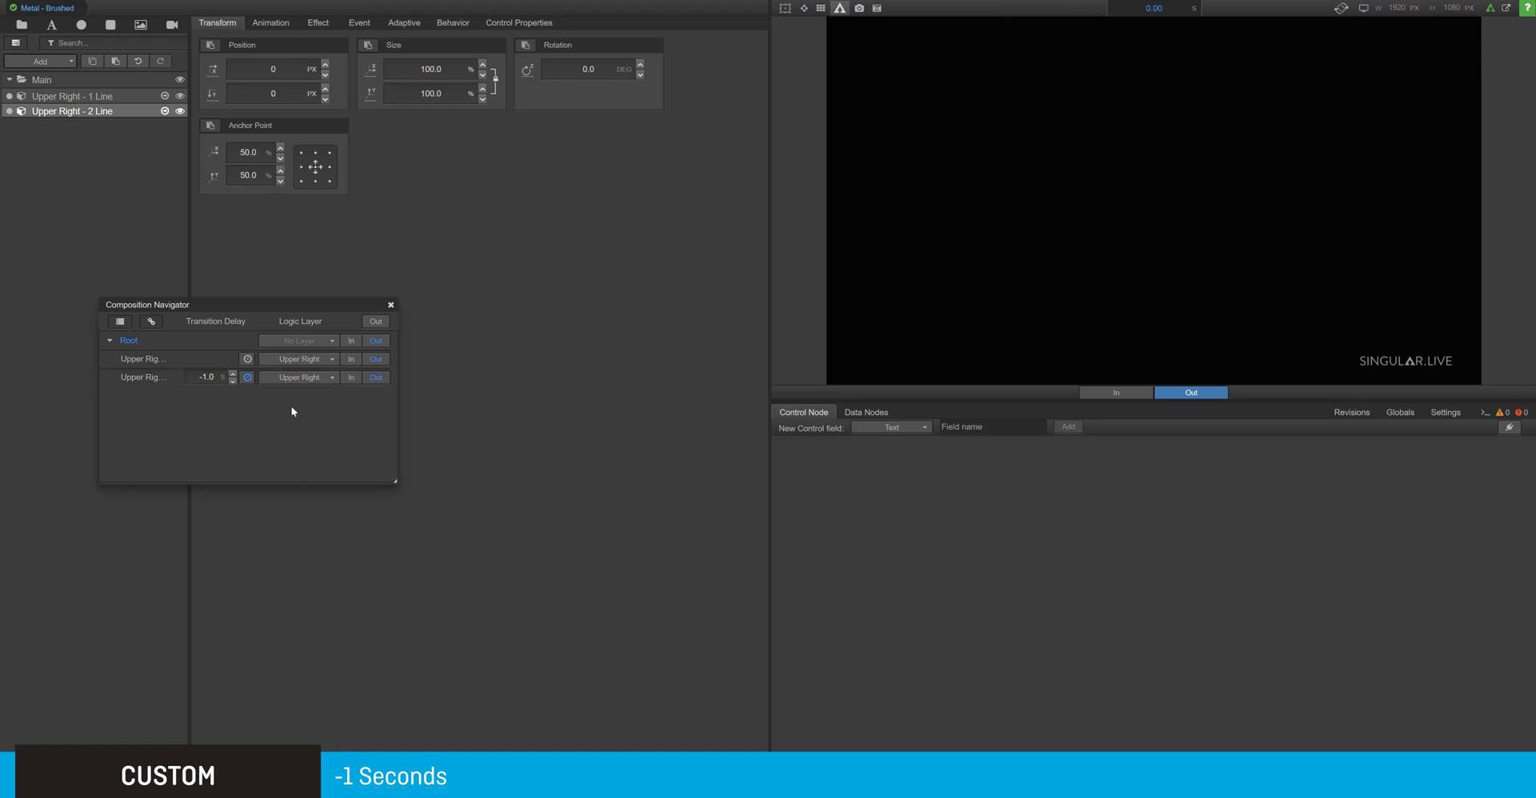
pyautogui.click(247, 377)
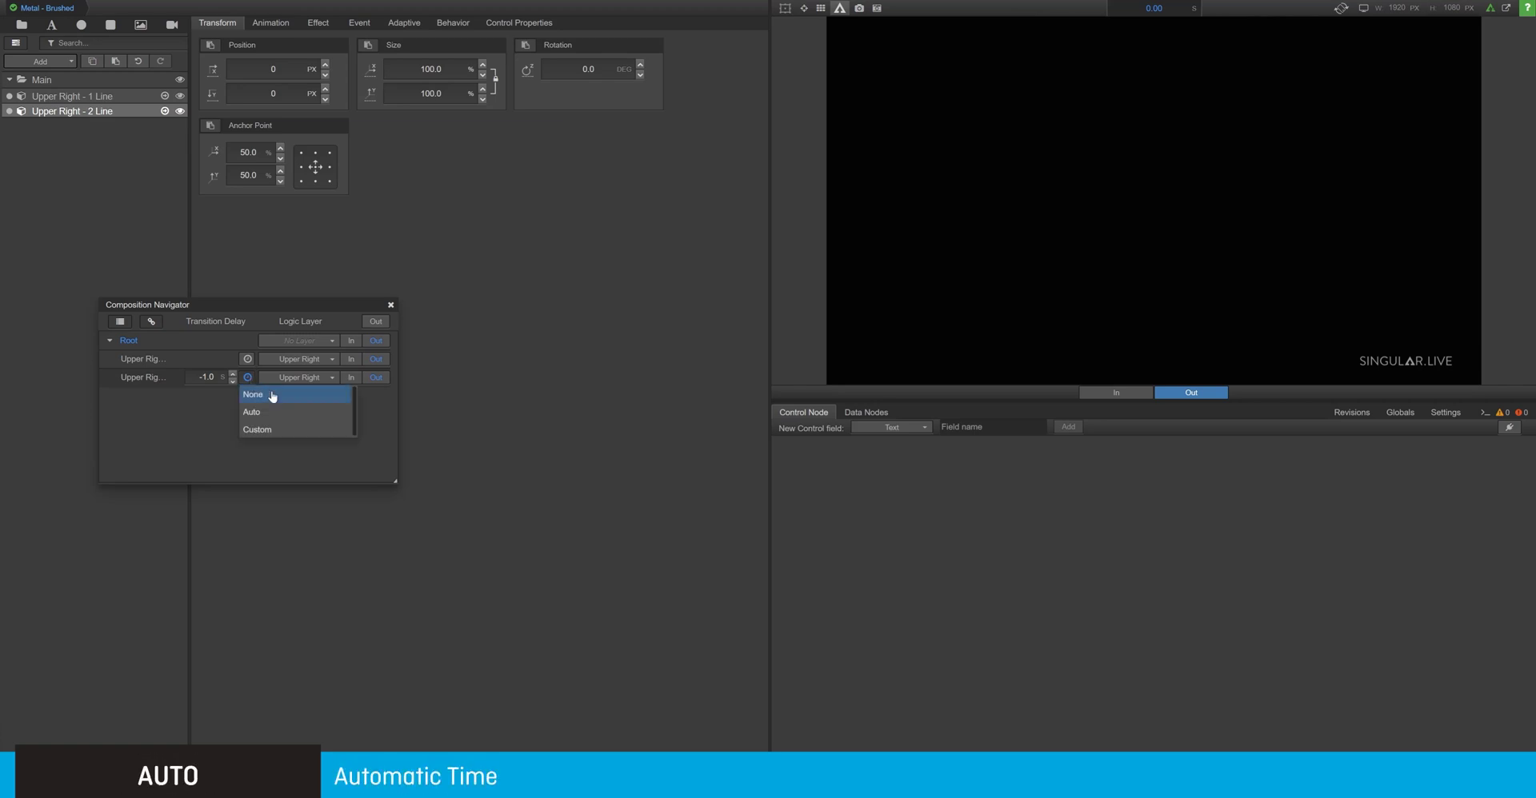
# Set the two-line overlay's delay to Auto, test both overlays, then set it back to None
pyautogui.click(274, 411)
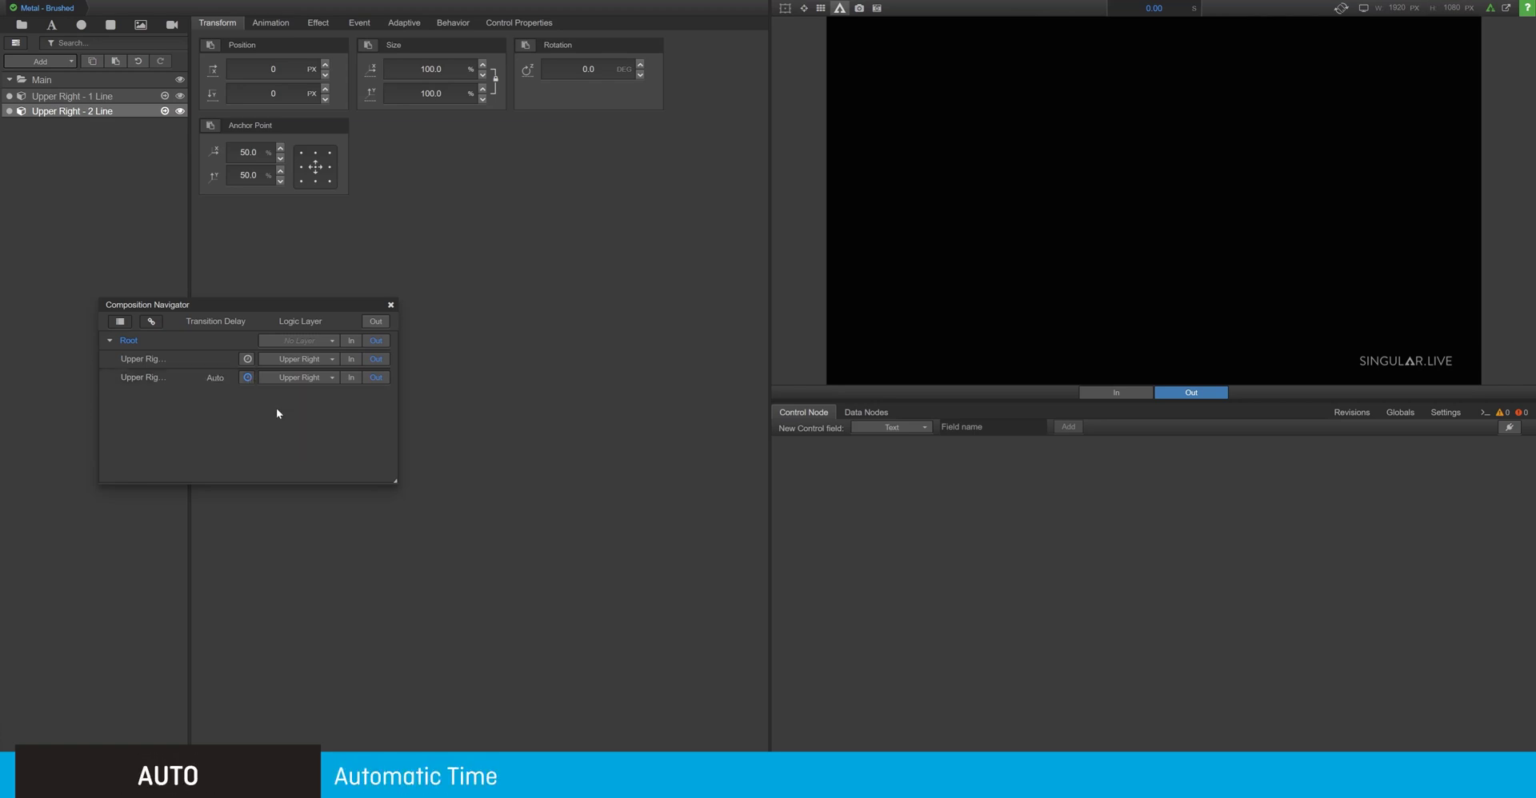
pyautogui.click(357, 360)
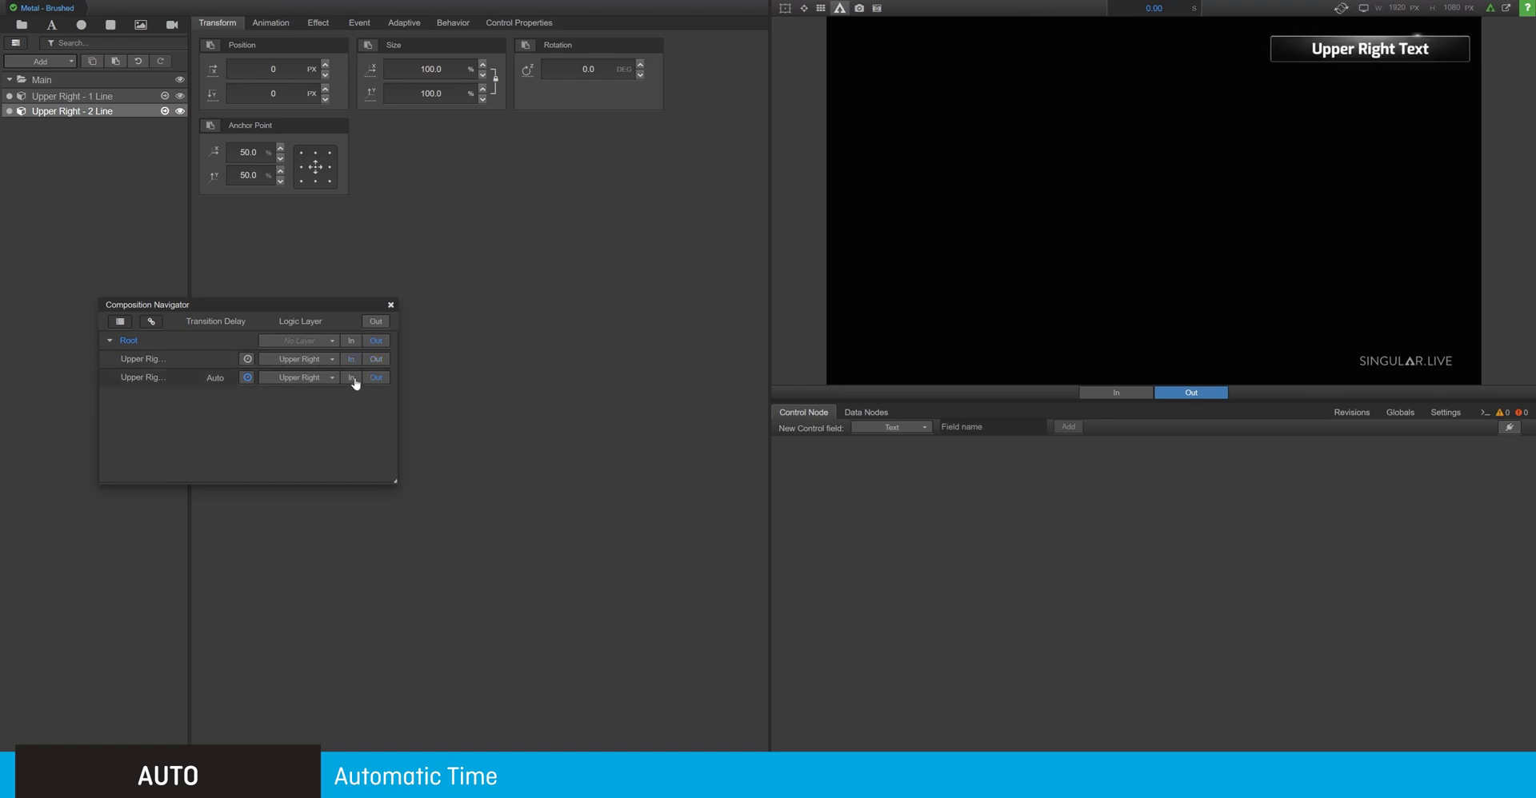
pyautogui.click(352, 379)
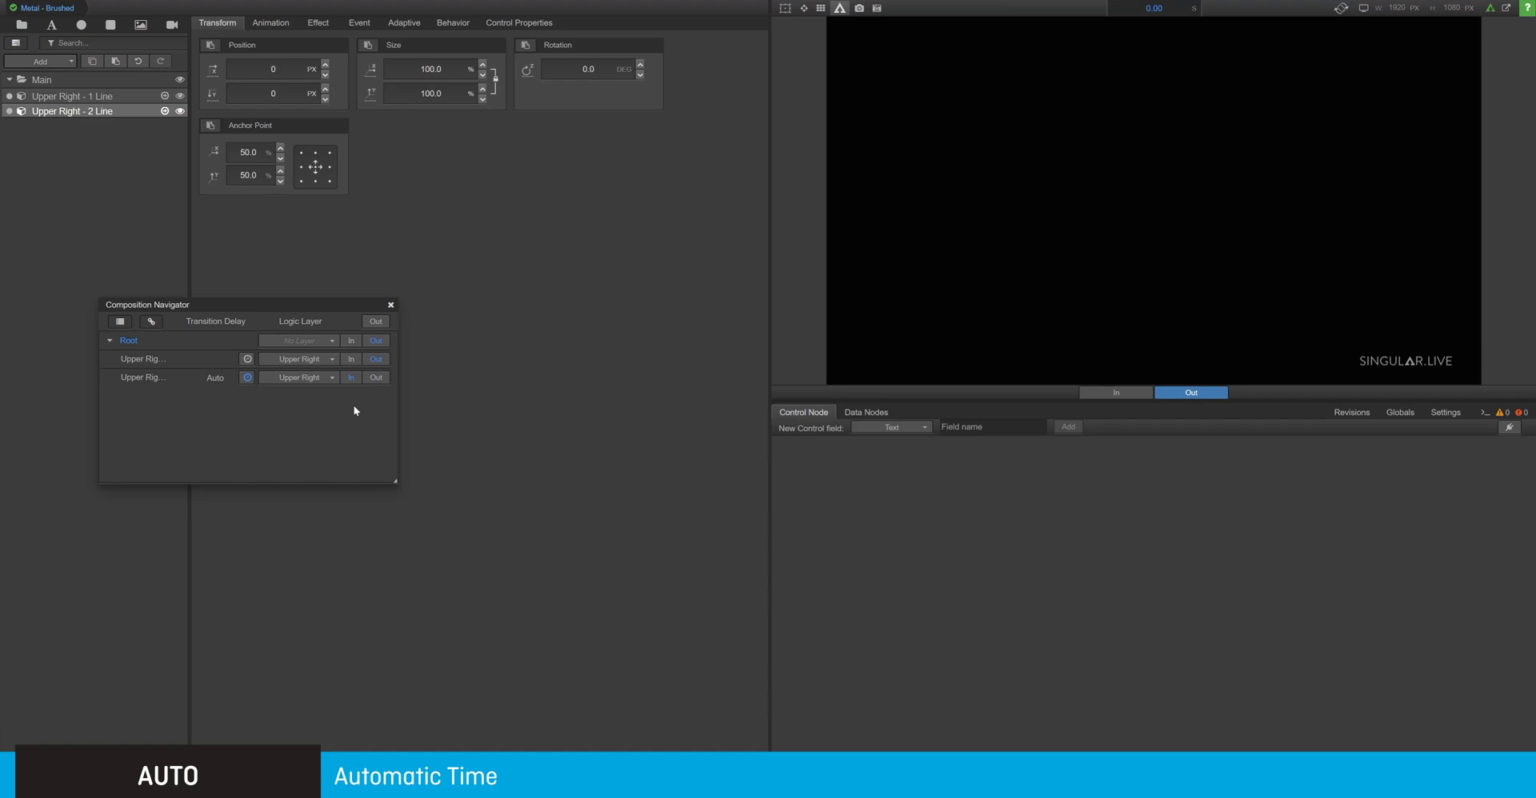
pyautogui.click(245, 379)
pyautogui.click(273, 404)
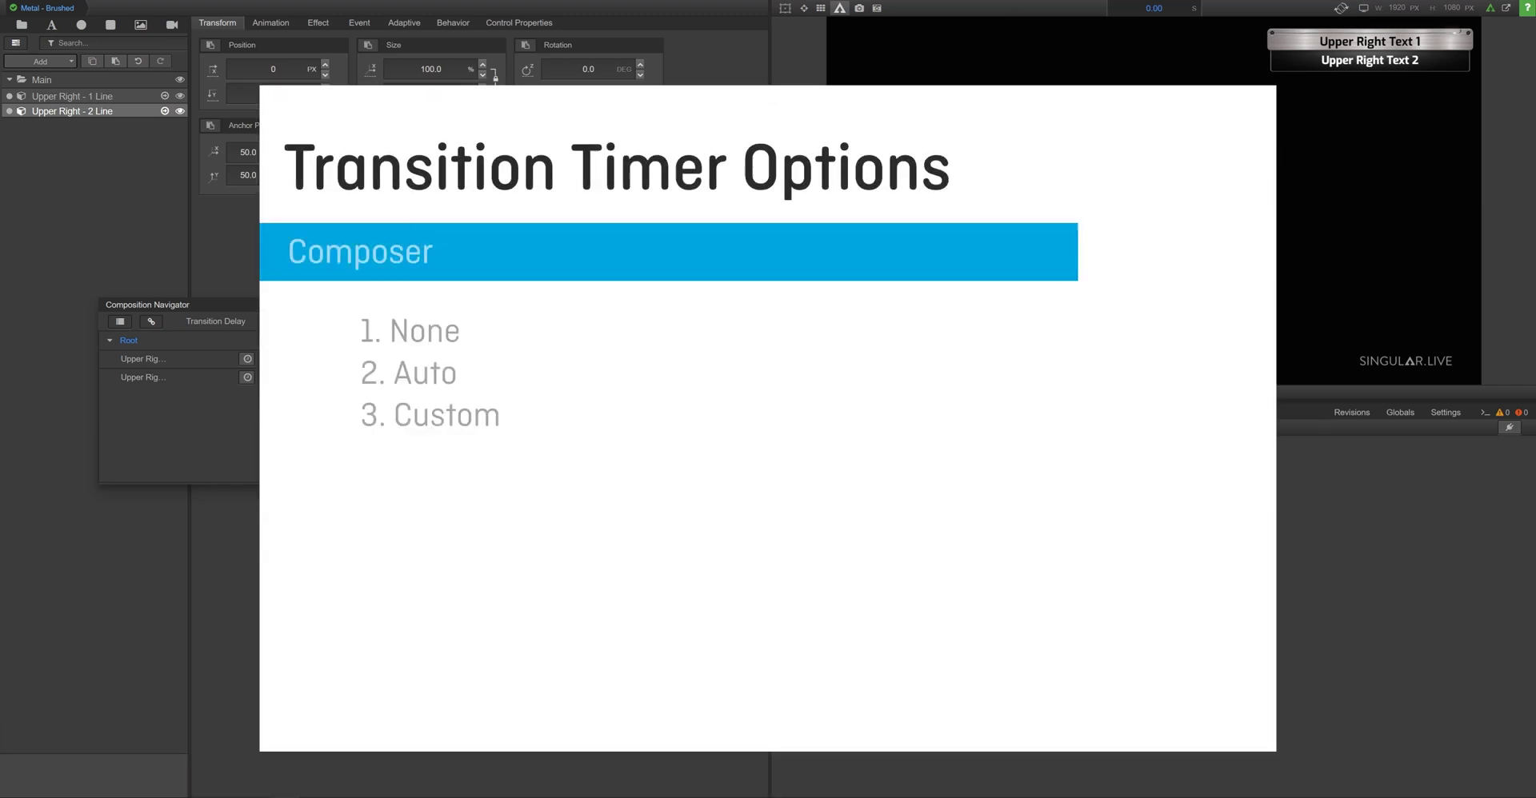
# Give the one-line overlay a custom 3.0 second delay and play it into the preview
pyautogui.click(247, 359)
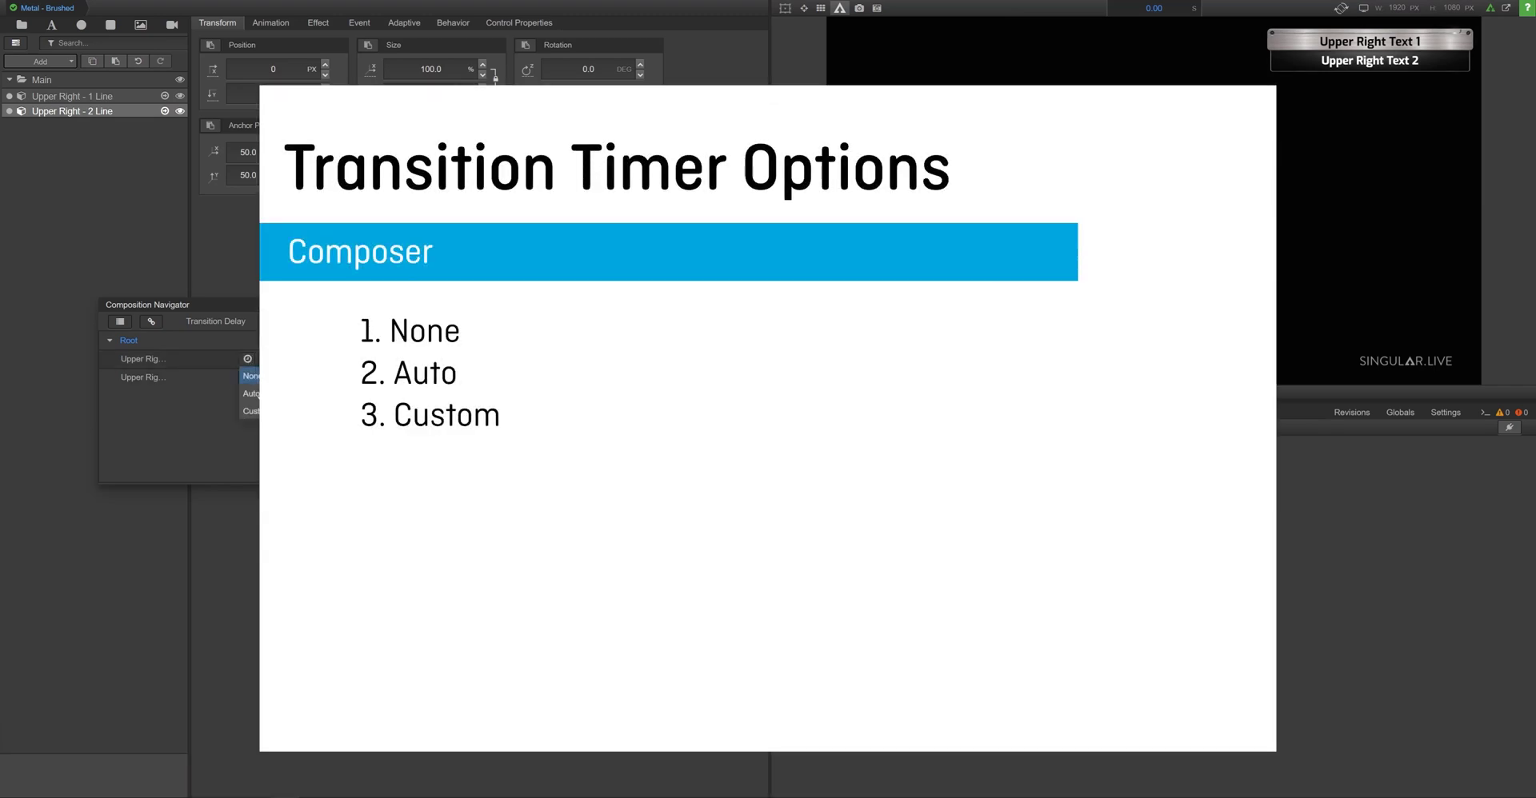
pyautogui.click(250, 411)
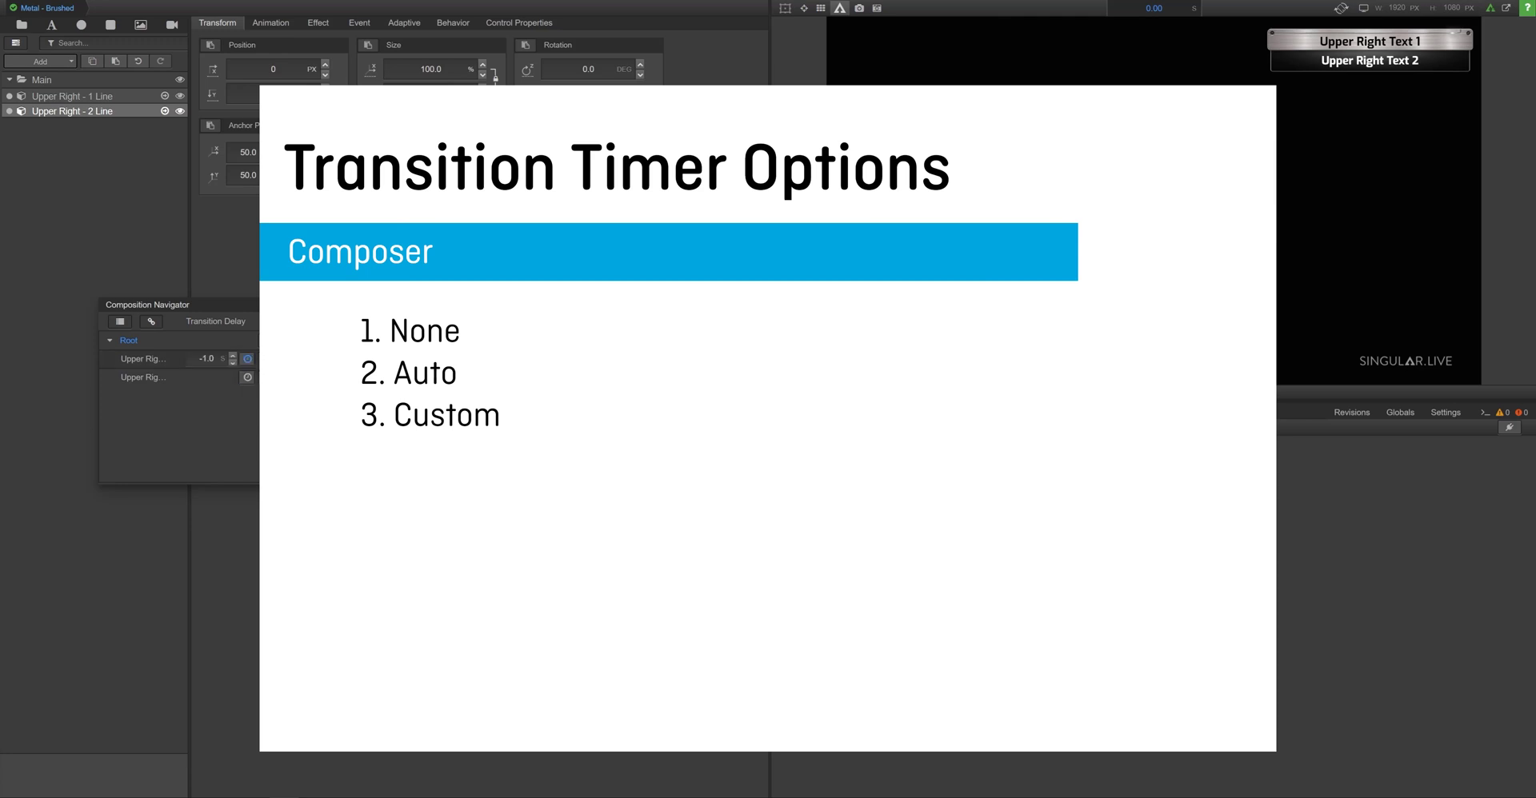
pyautogui.click(210, 358)
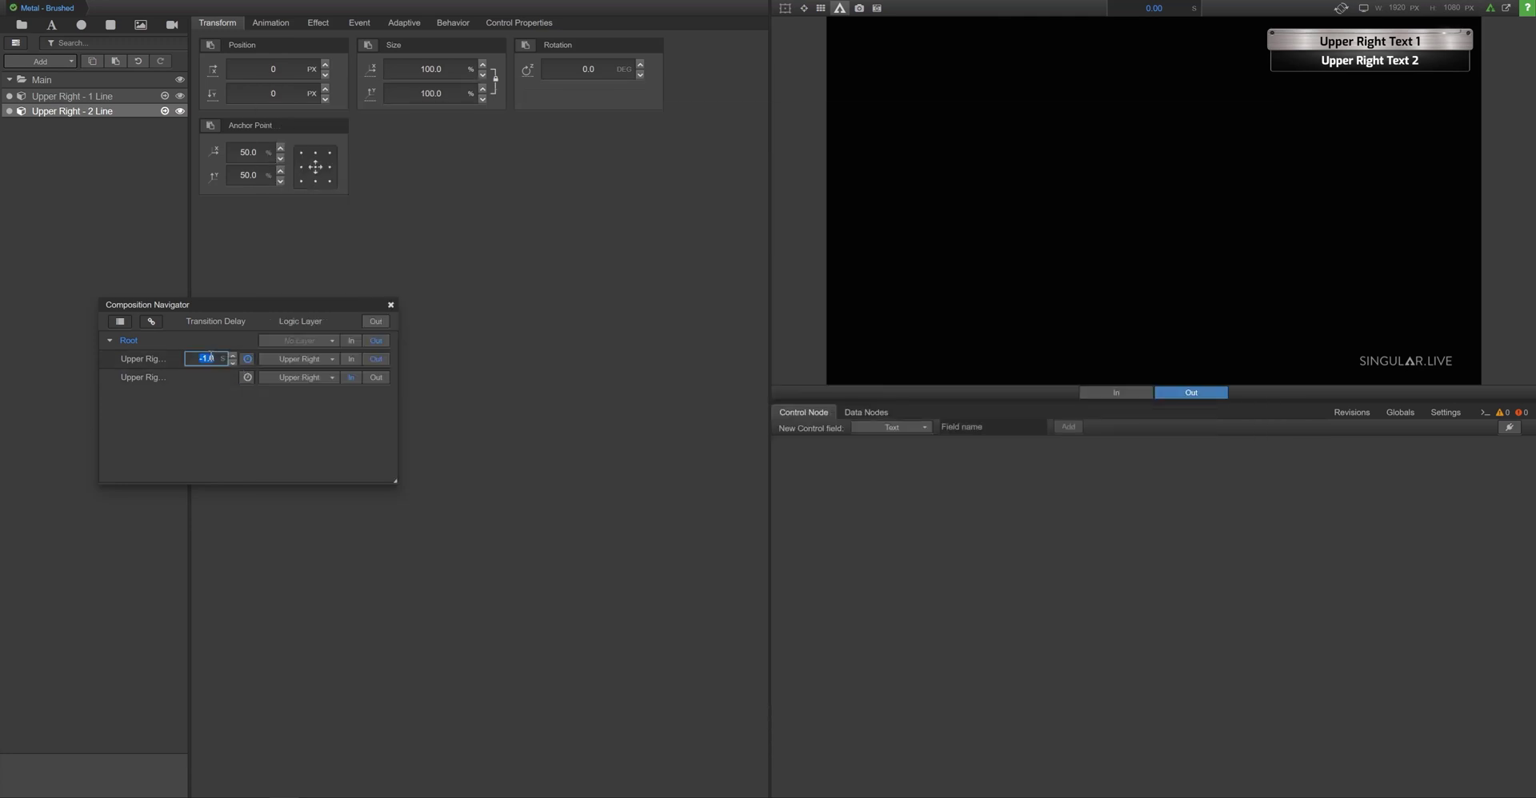
pyautogui.write('3.0')
pyautogui.click(351, 361)
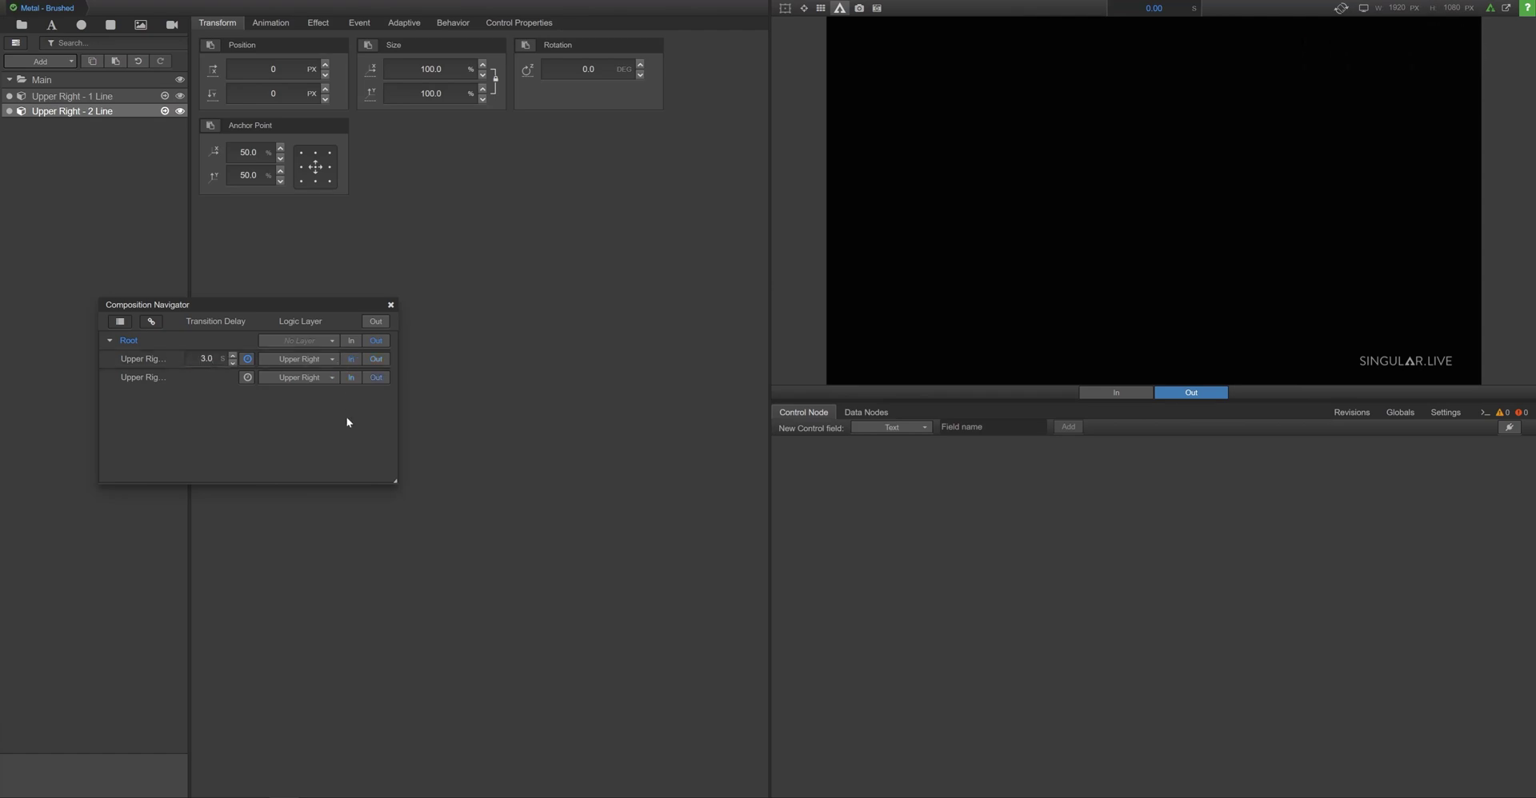